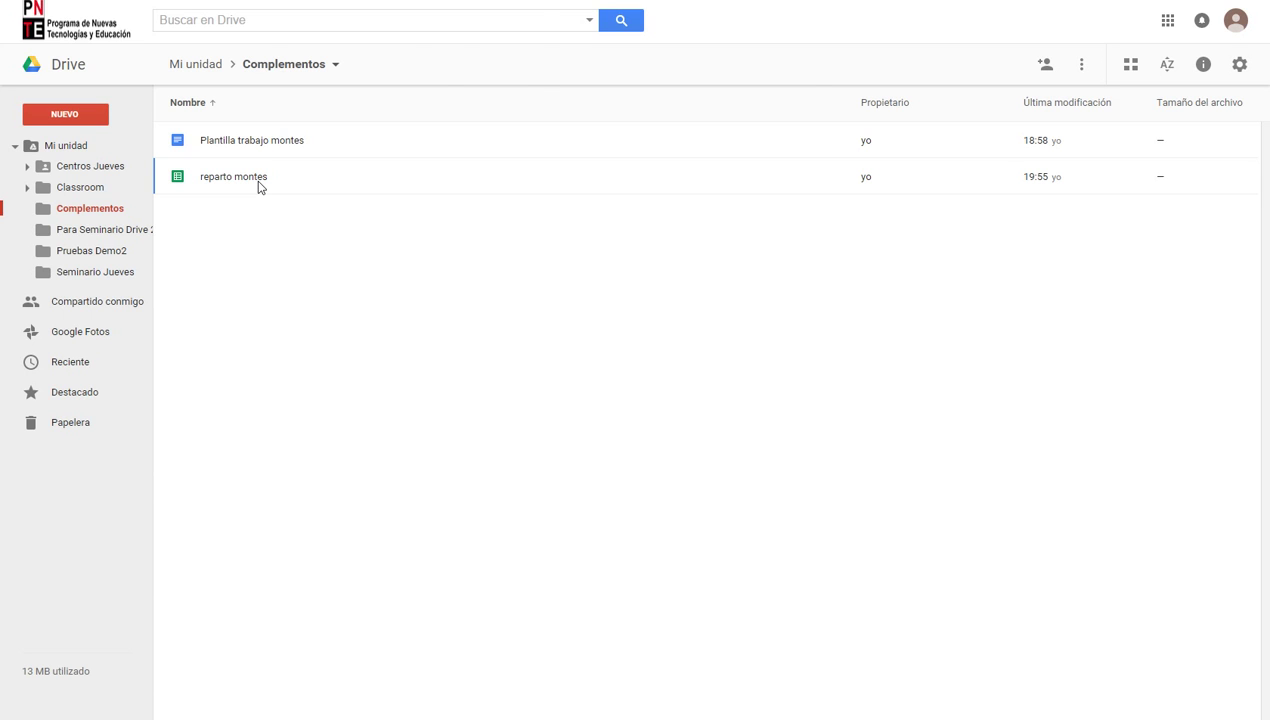
Open the "reparto montes" spreadsheet from the Complementos folder and search the add-on store for "Autocrat"
double_click(259, 187)
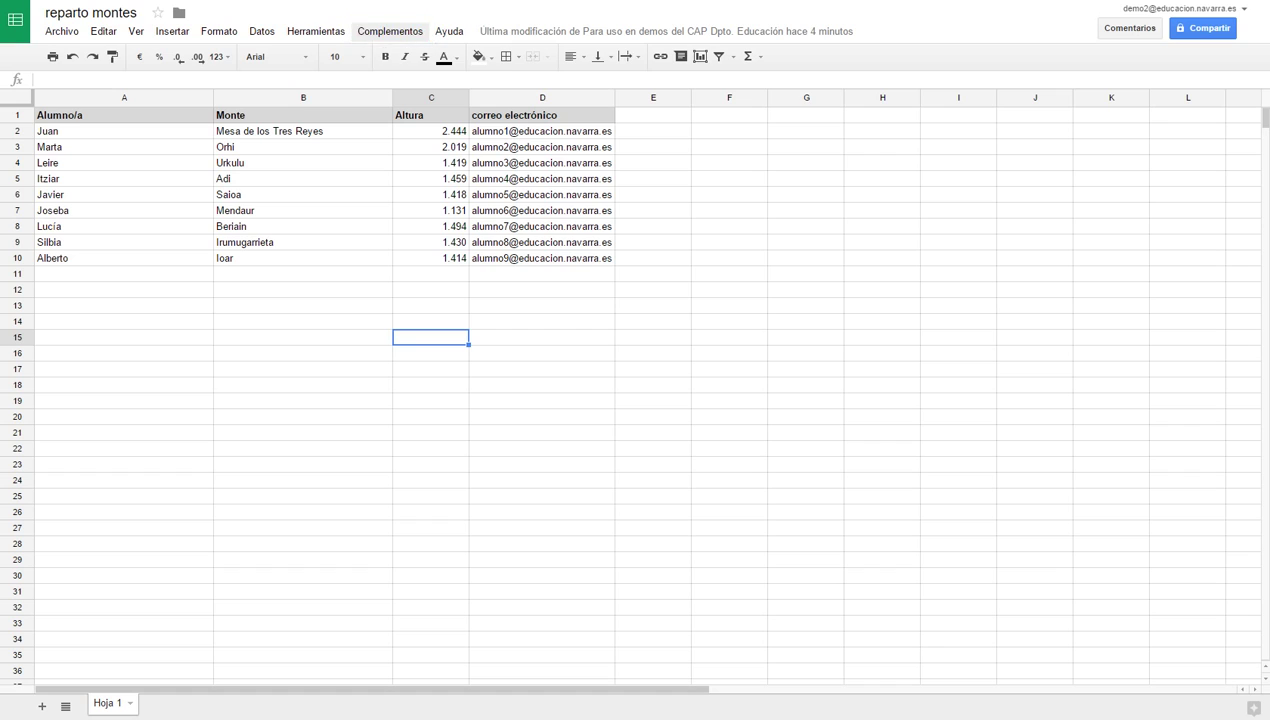
left_click(388, 33)
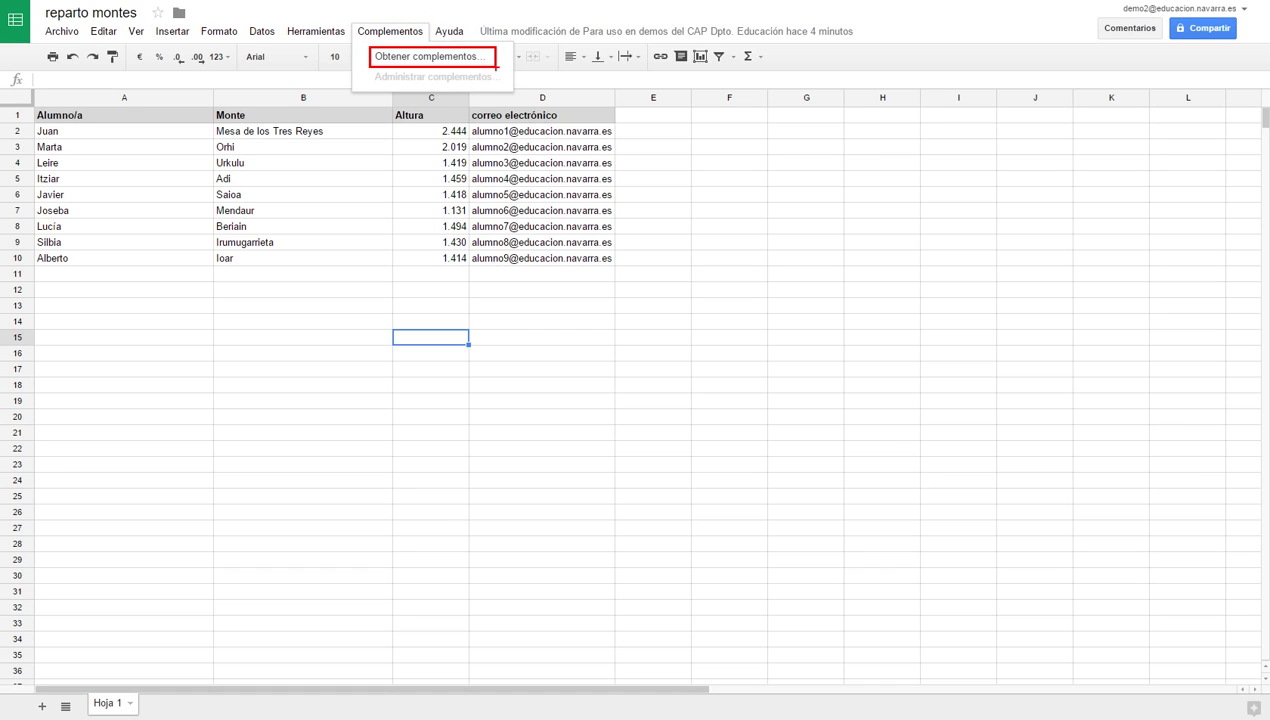
left_click(423, 61)
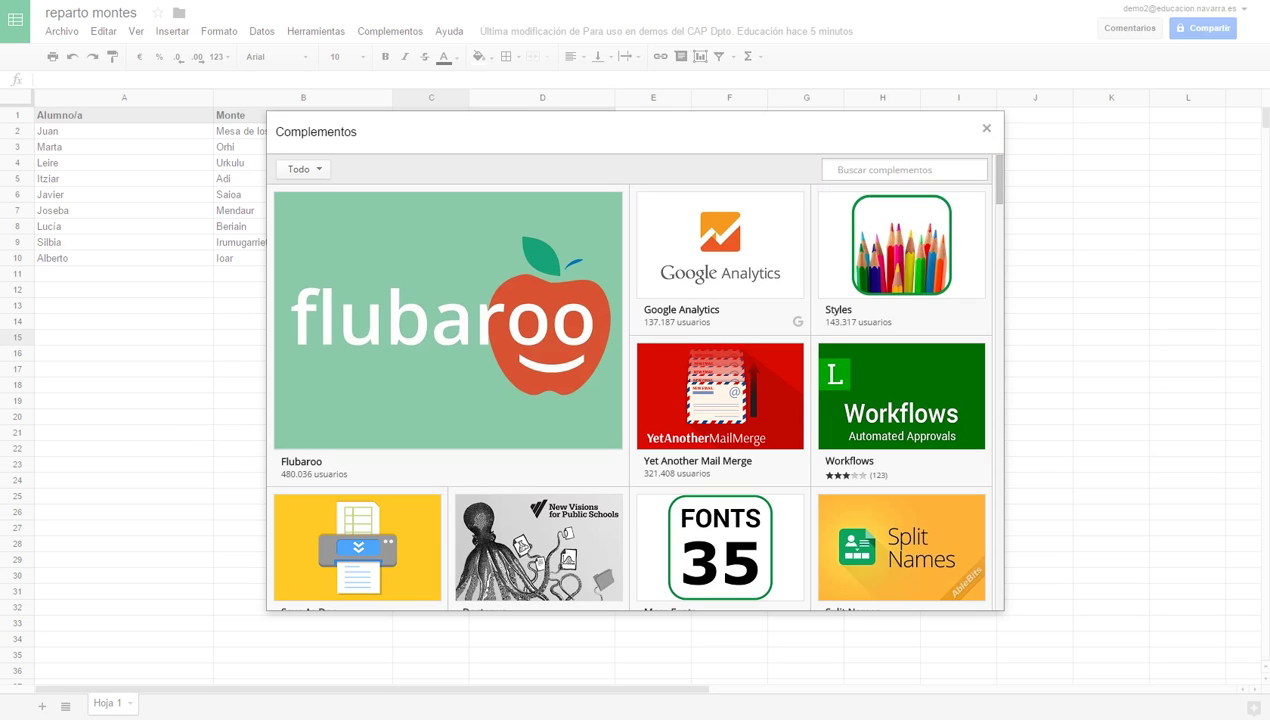
type("Autocrat")
key("Return")
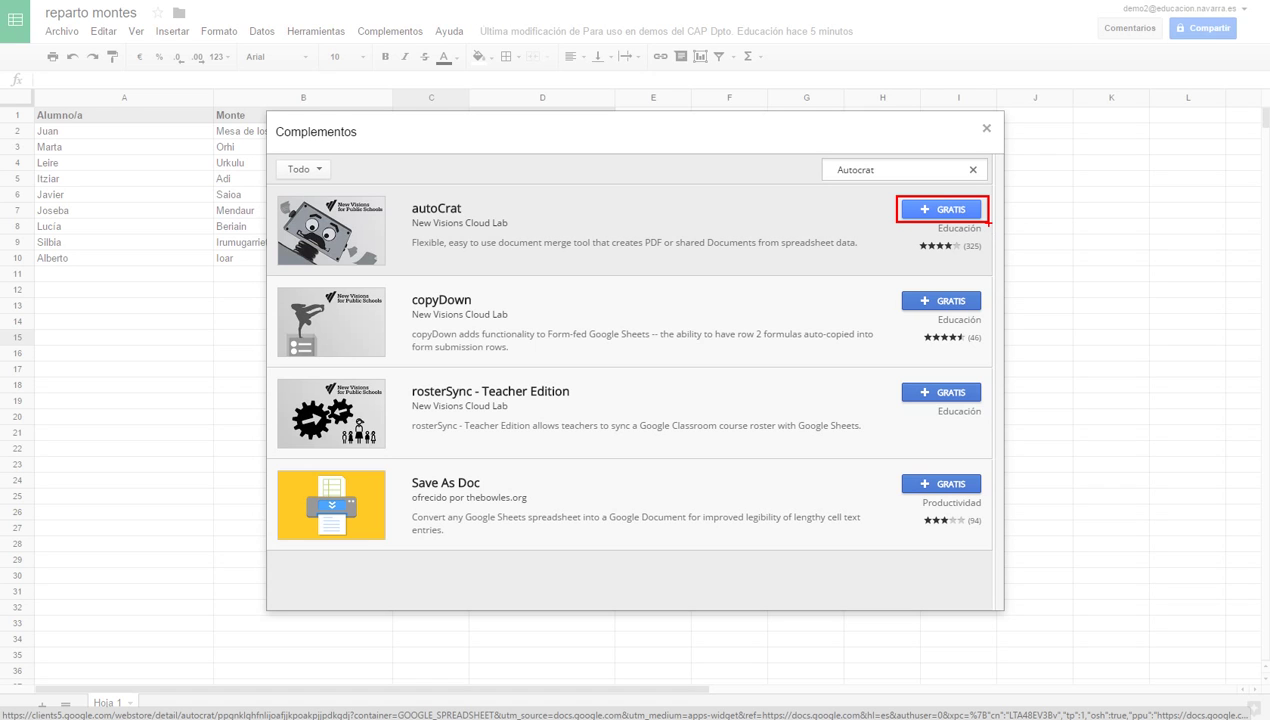
Install the free autoCrat add-on, grant its requested permissions, and dismiss the get-started notice
left_click(945, 211)
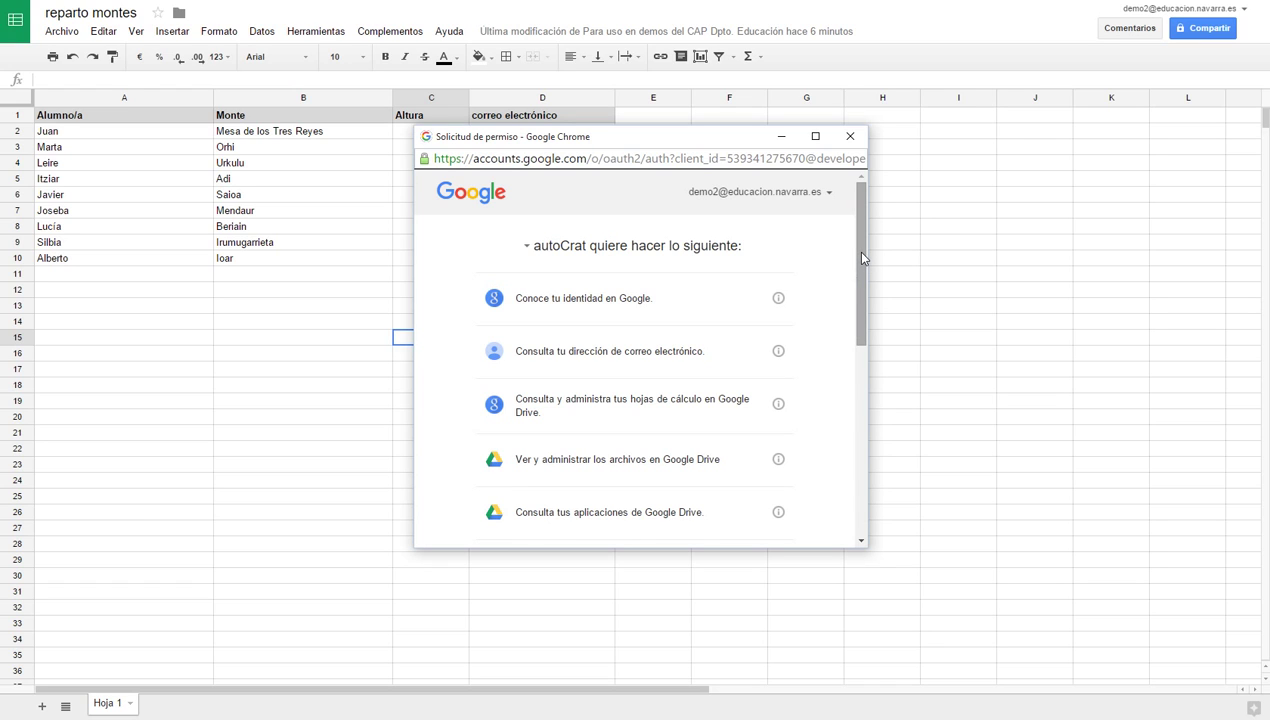
left_click_drag(862, 258, 865, 421)
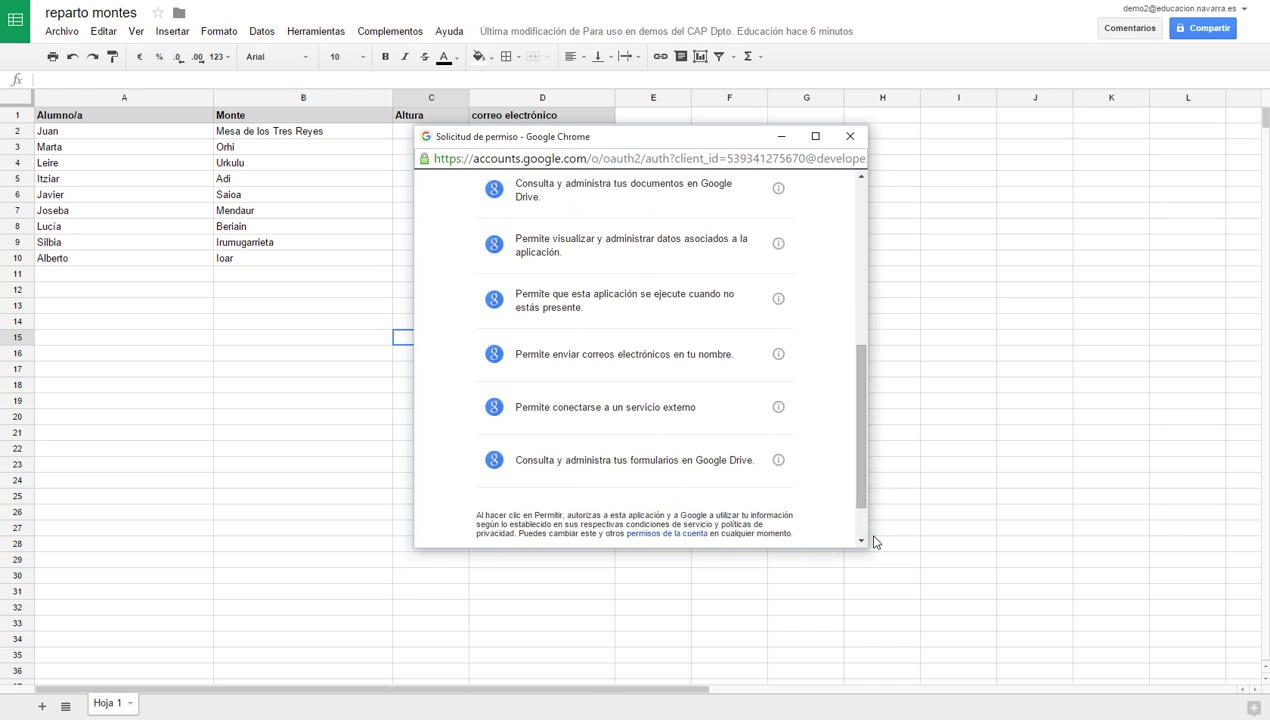
scroll(860, 530, "down", 1)
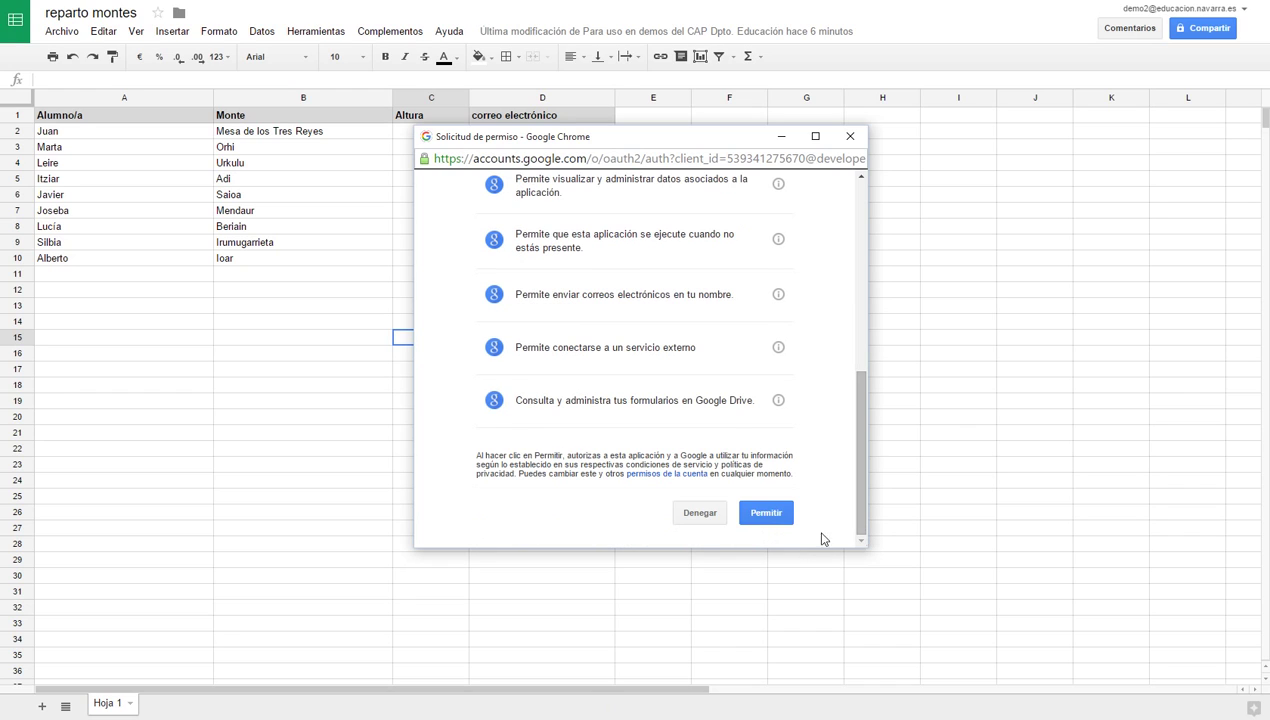
left_click(766, 513)
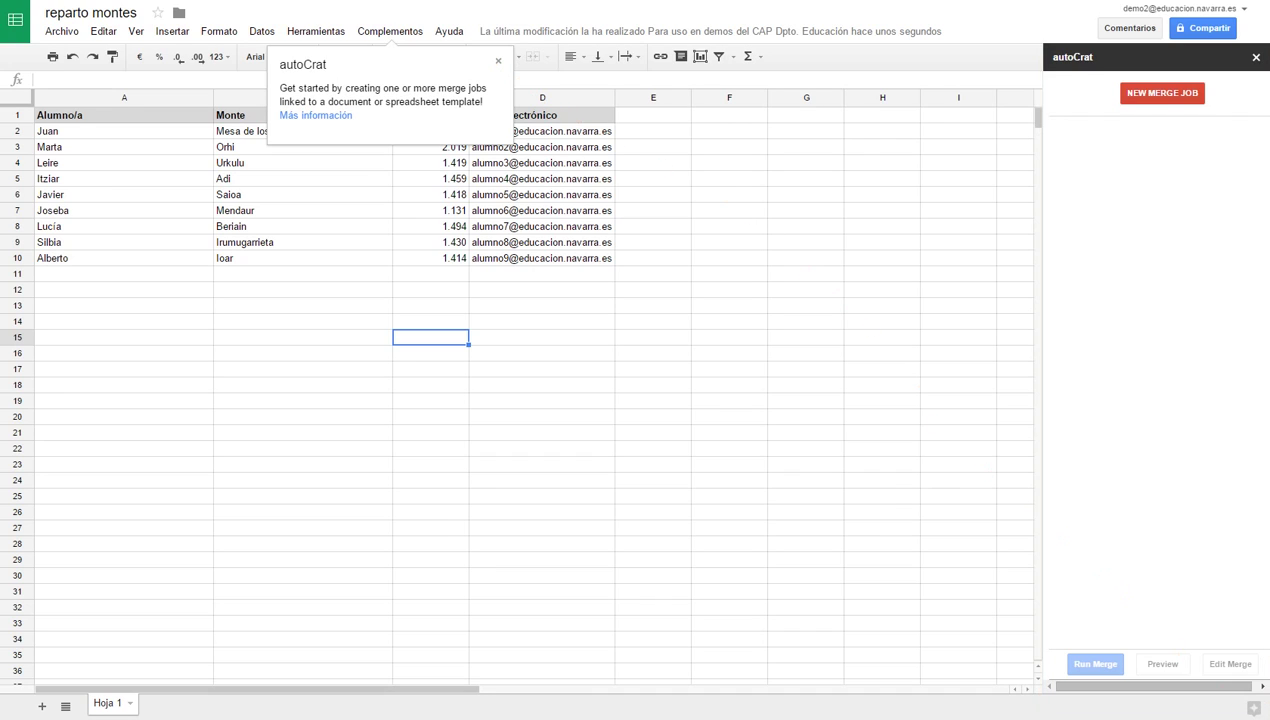
left_click(499, 64)
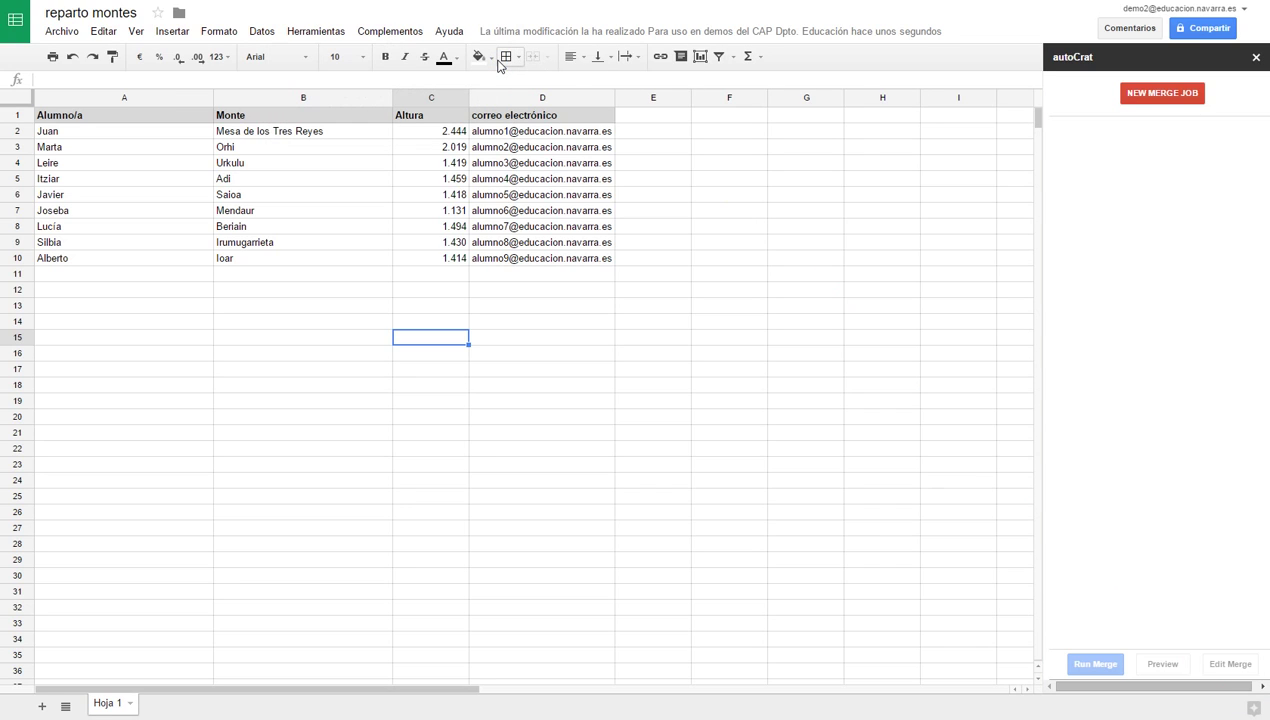
Launch the autoCrat add-on in the spreadsheet
left_click(395, 35)
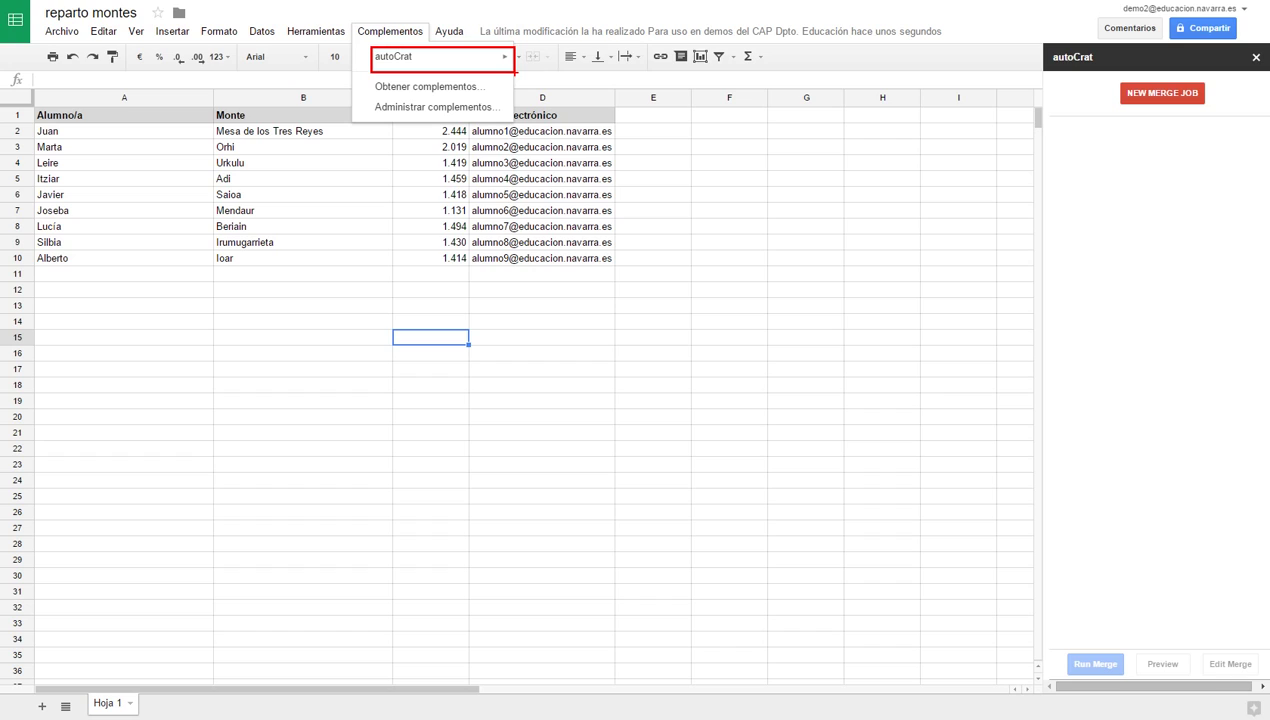
mouse_move(397, 60)
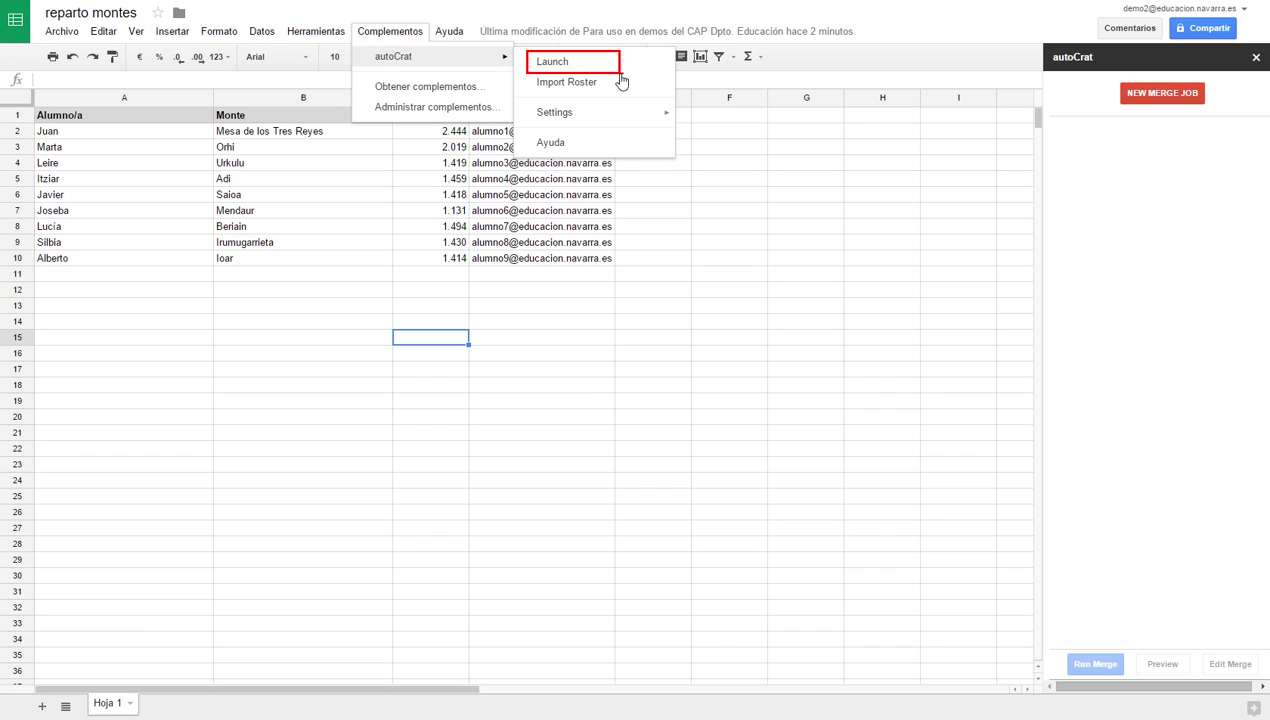
left_click(552, 62)
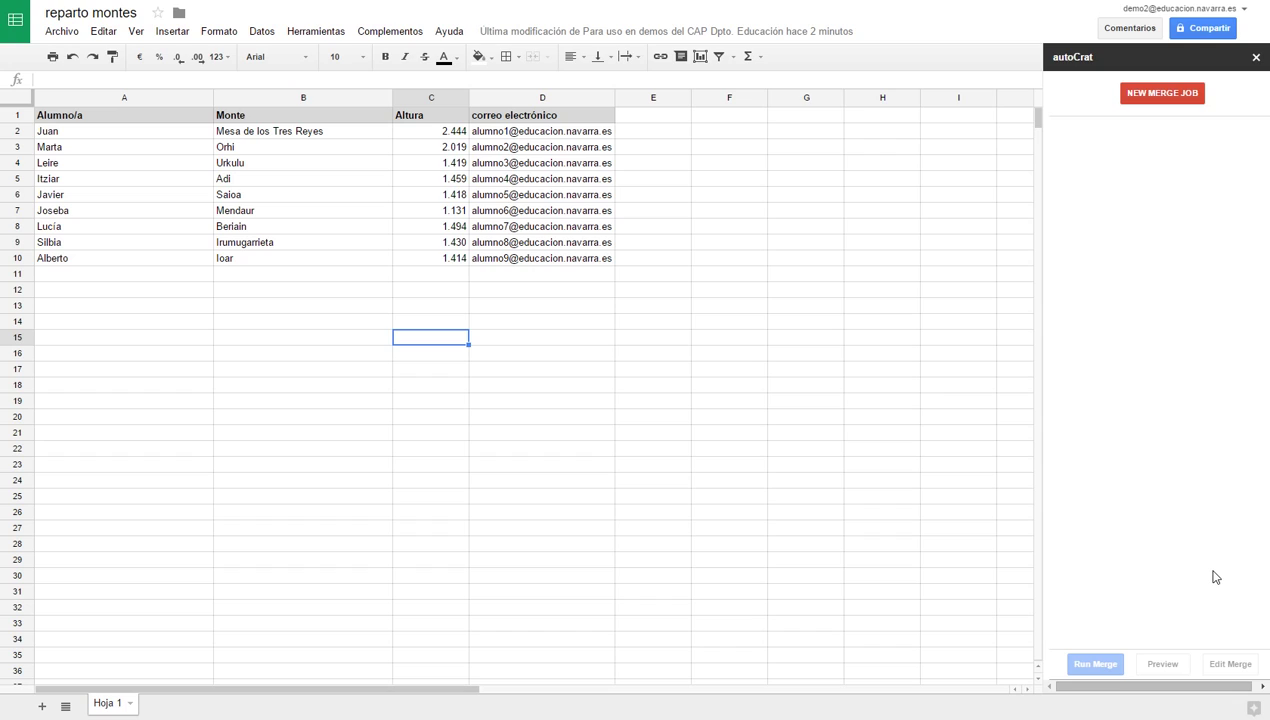
Start a new merge job and choose the "Plantilla trabajo montes" document from Drive as its template, searching for "trabajo montes"
left_click(1156, 93)
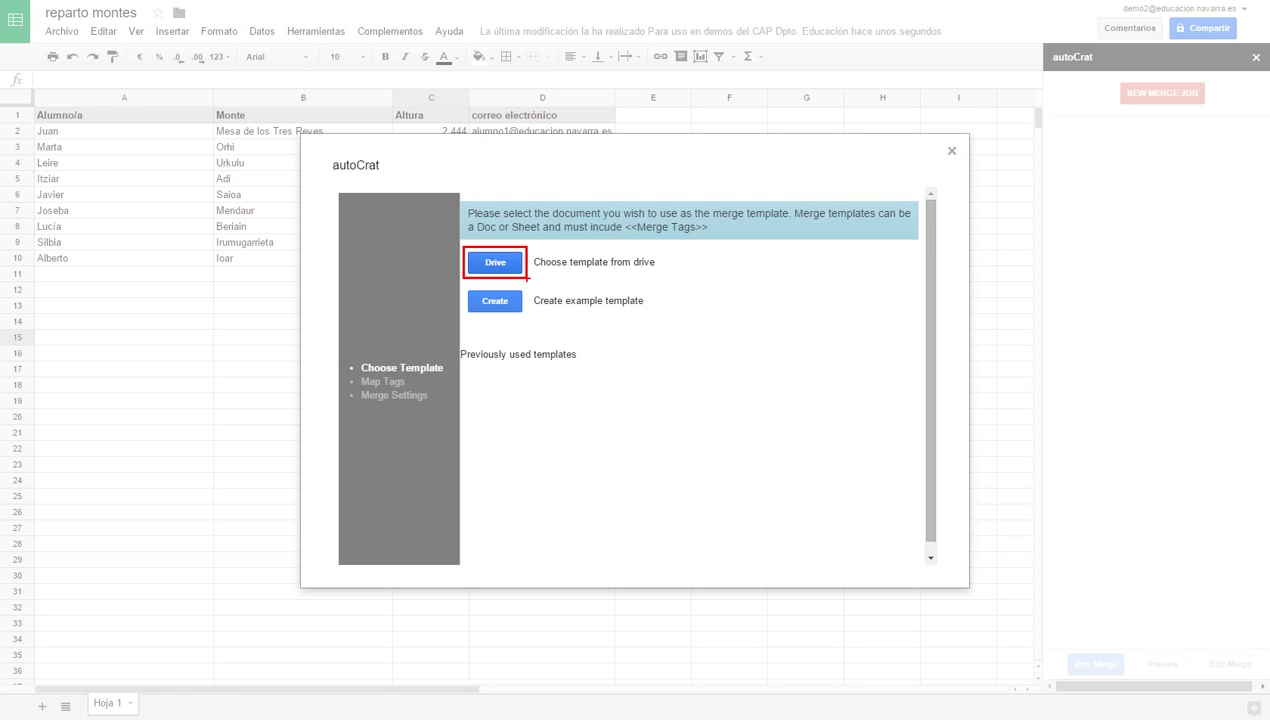
left_click(493, 264)
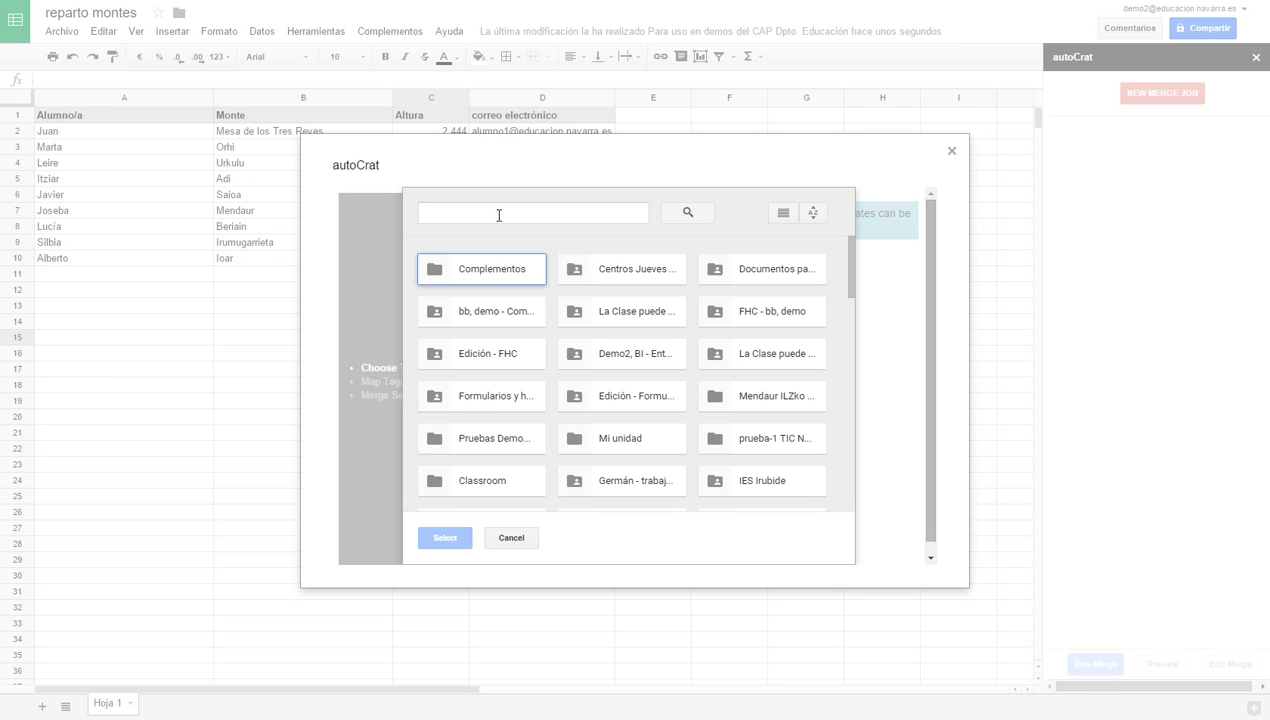
left_click(455, 214)
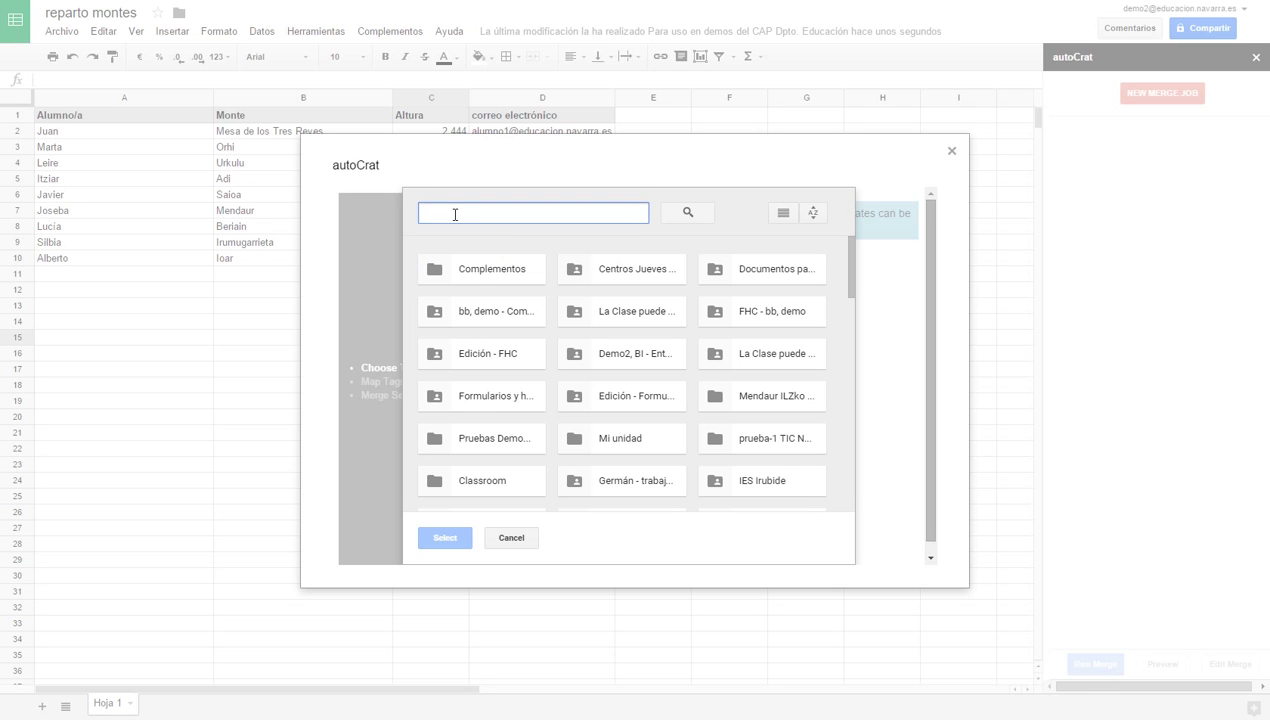
type("tra")
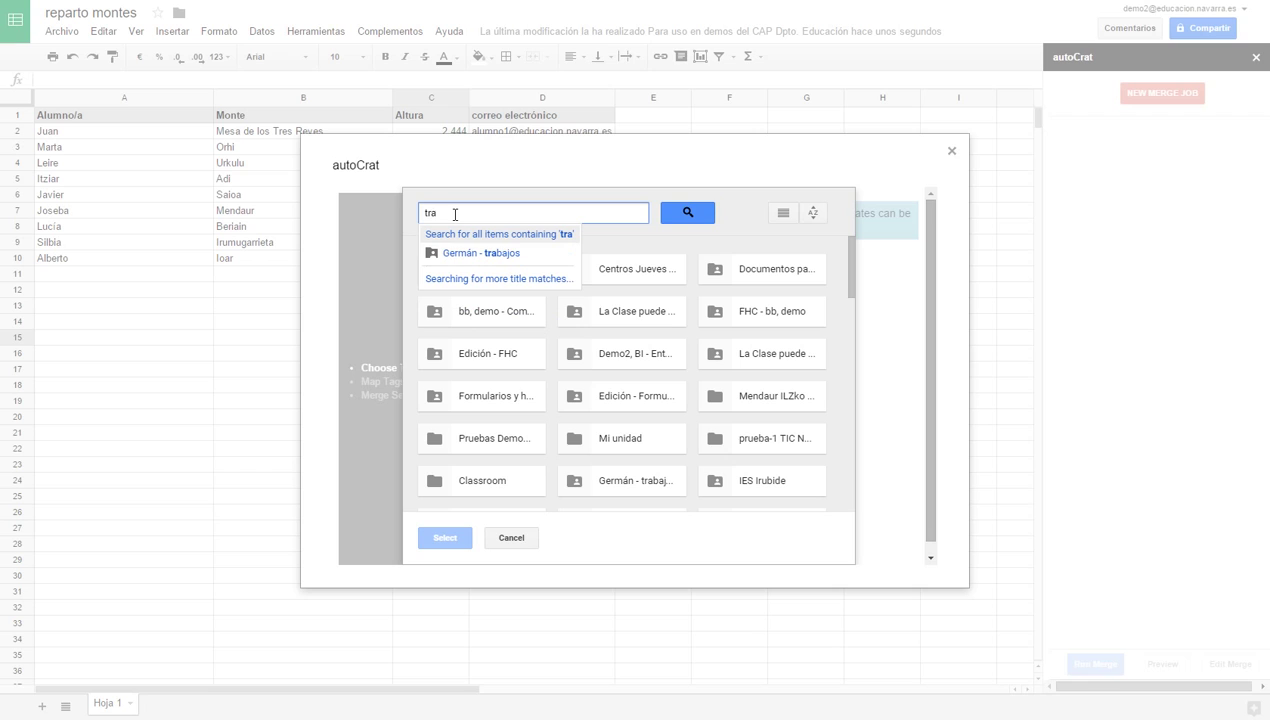
type("bajo montes")
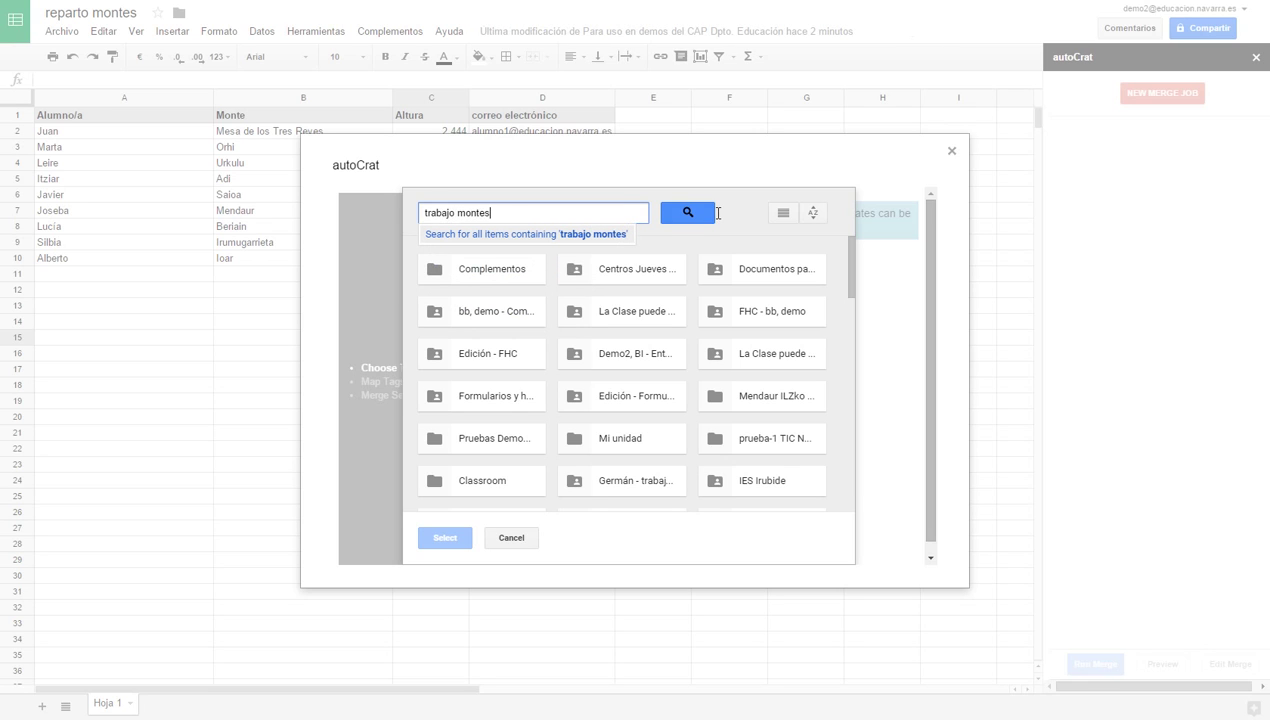
left_click(692, 213)
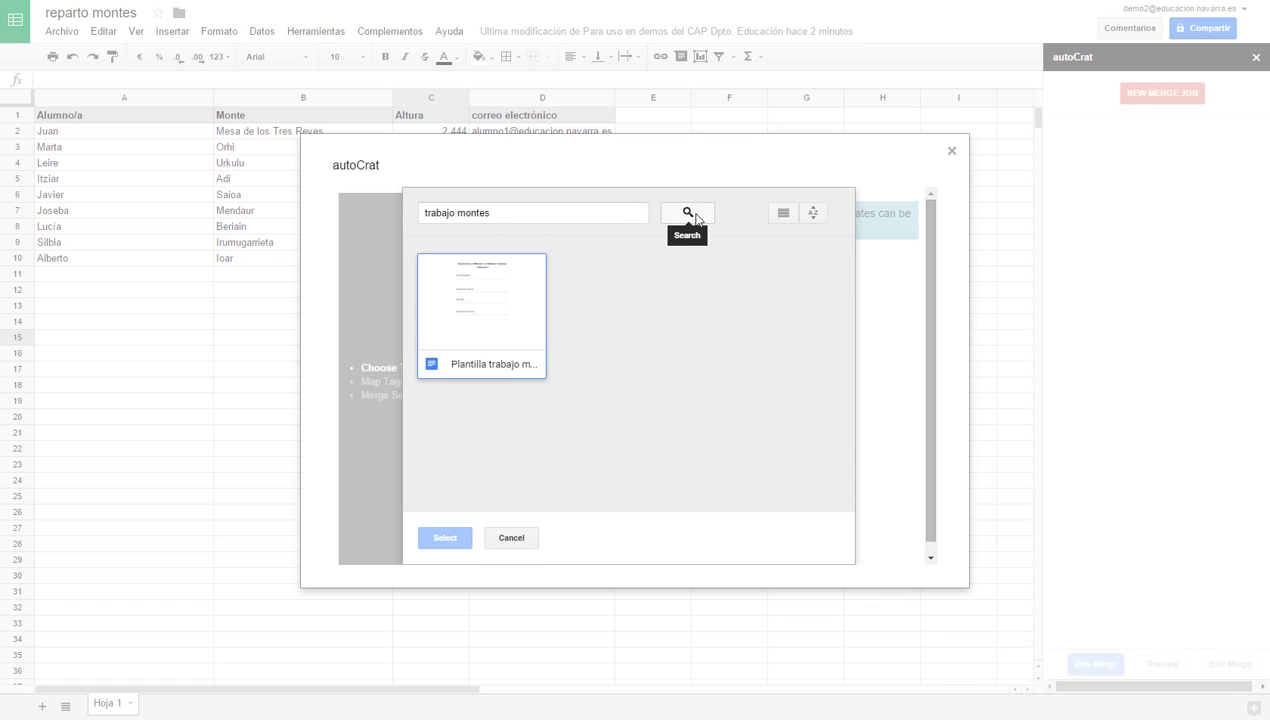
left_click(497, 342)
left_click(448, 545)
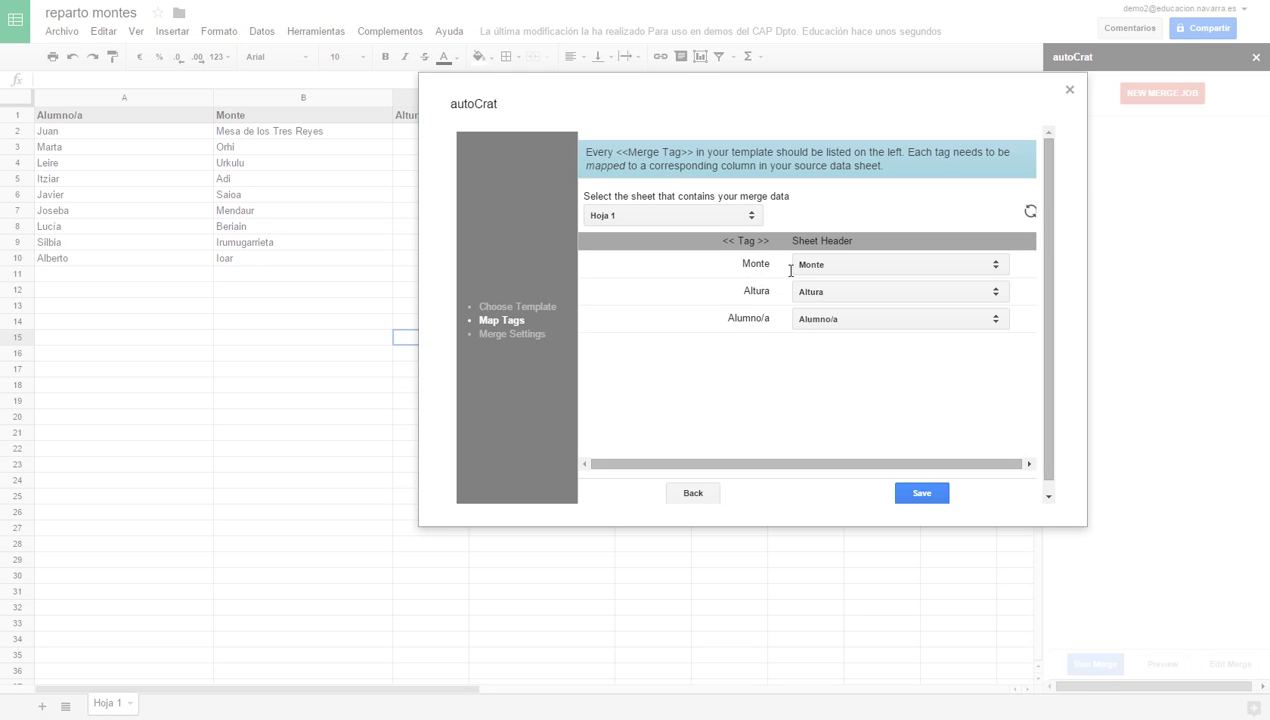
Review the column choices for the Monte tag, keep the Monte, Altura and Alumno/a tags mapped to their matching columns, and save the mapping
left_click(996, 266)
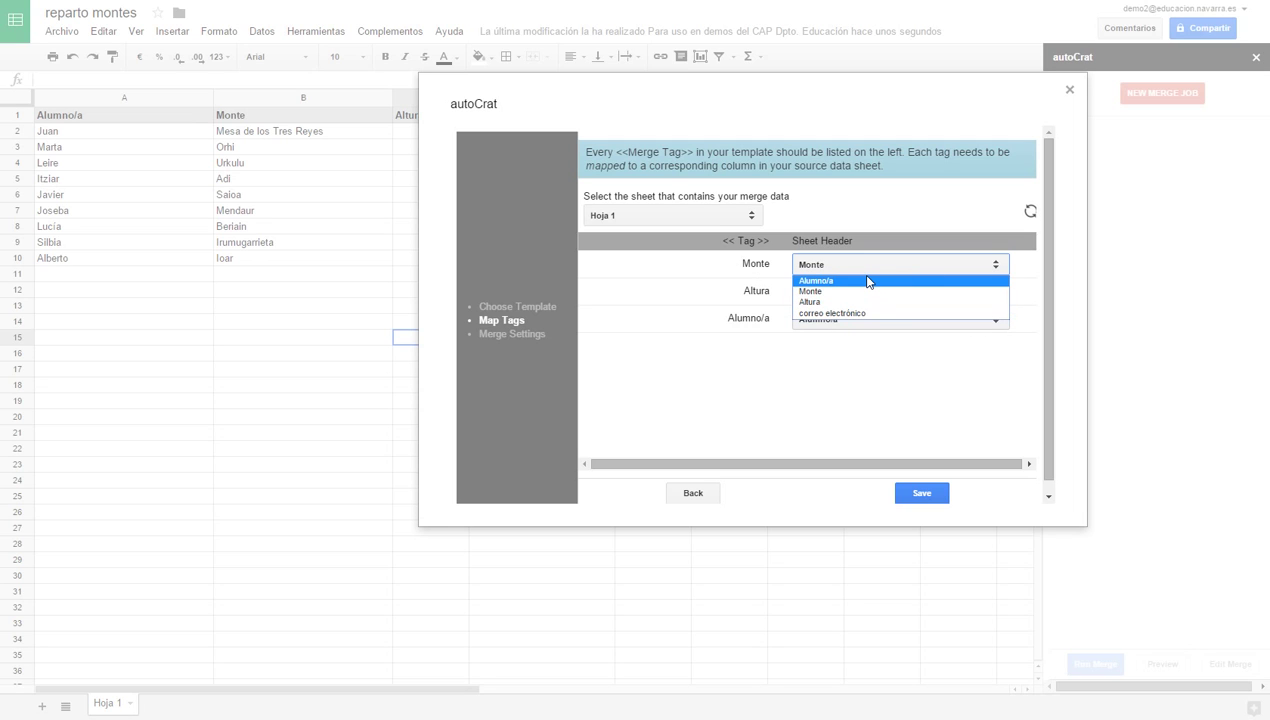
left_click(846, 406)
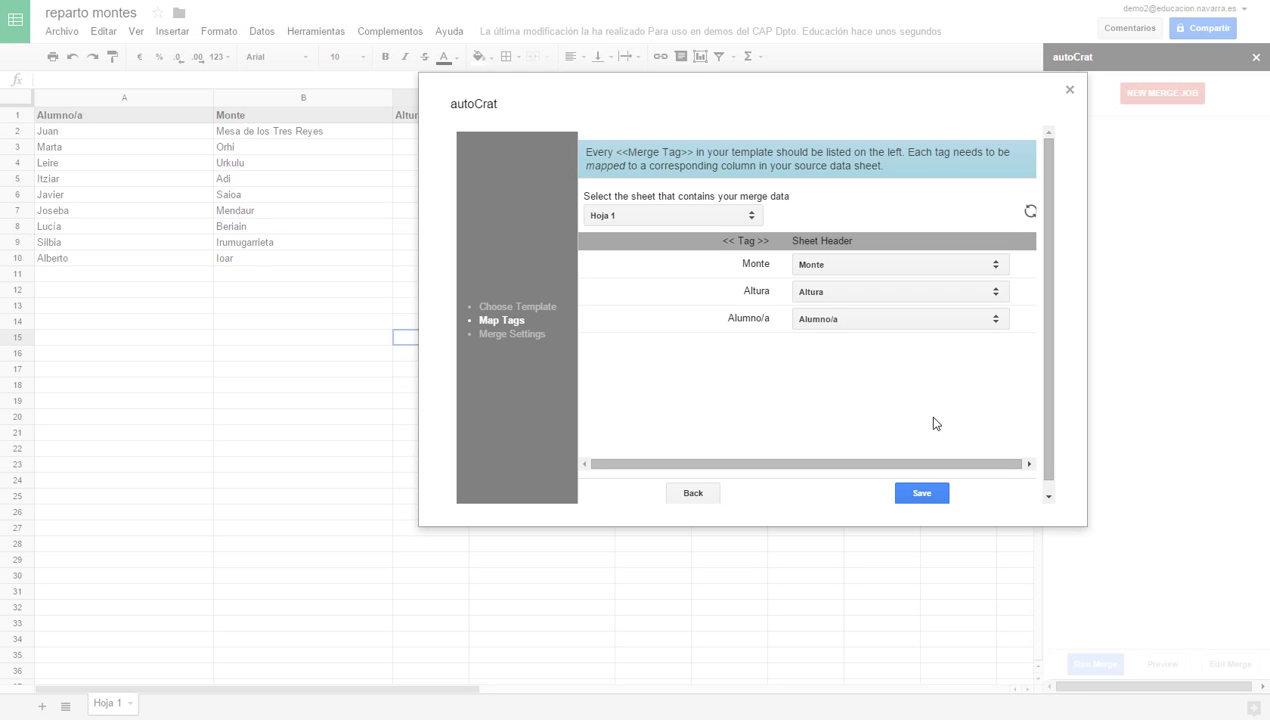
left_click(920, 497)
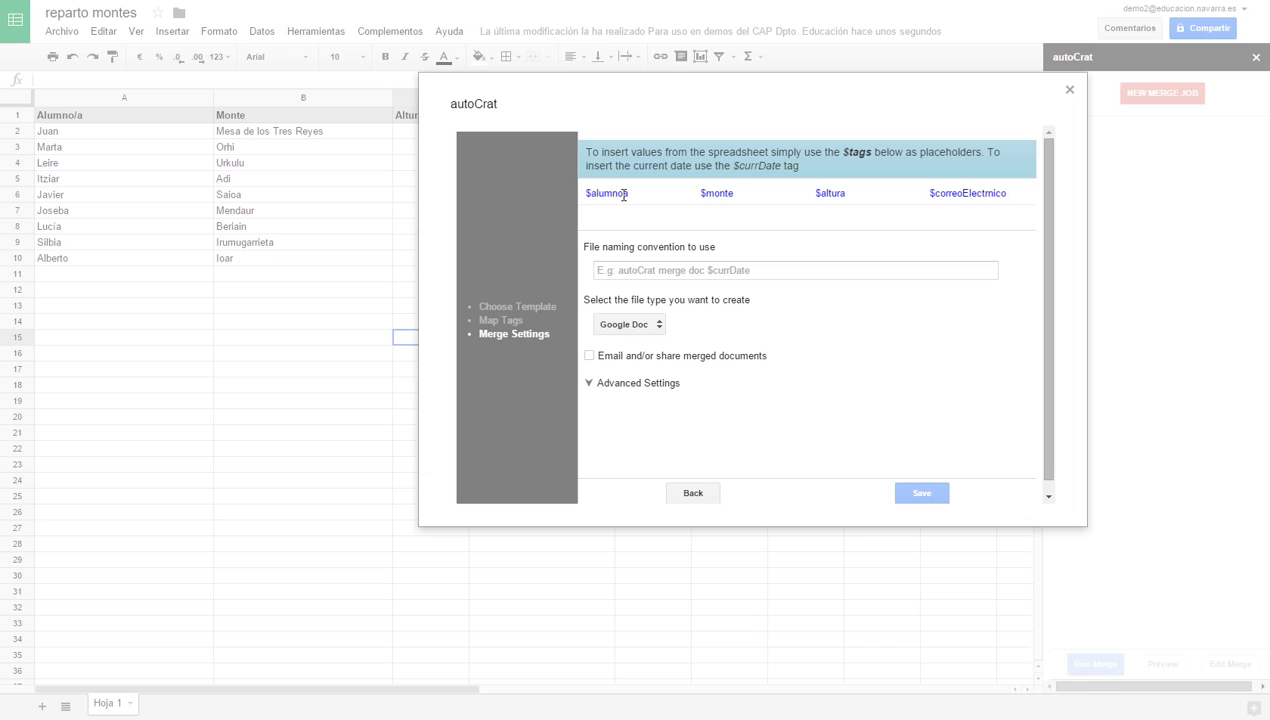
Set the merged files' naming convention to "Trabajo ascensiín montes navarra - $alumnoa", copying in the student tag
left_click(627, 273)
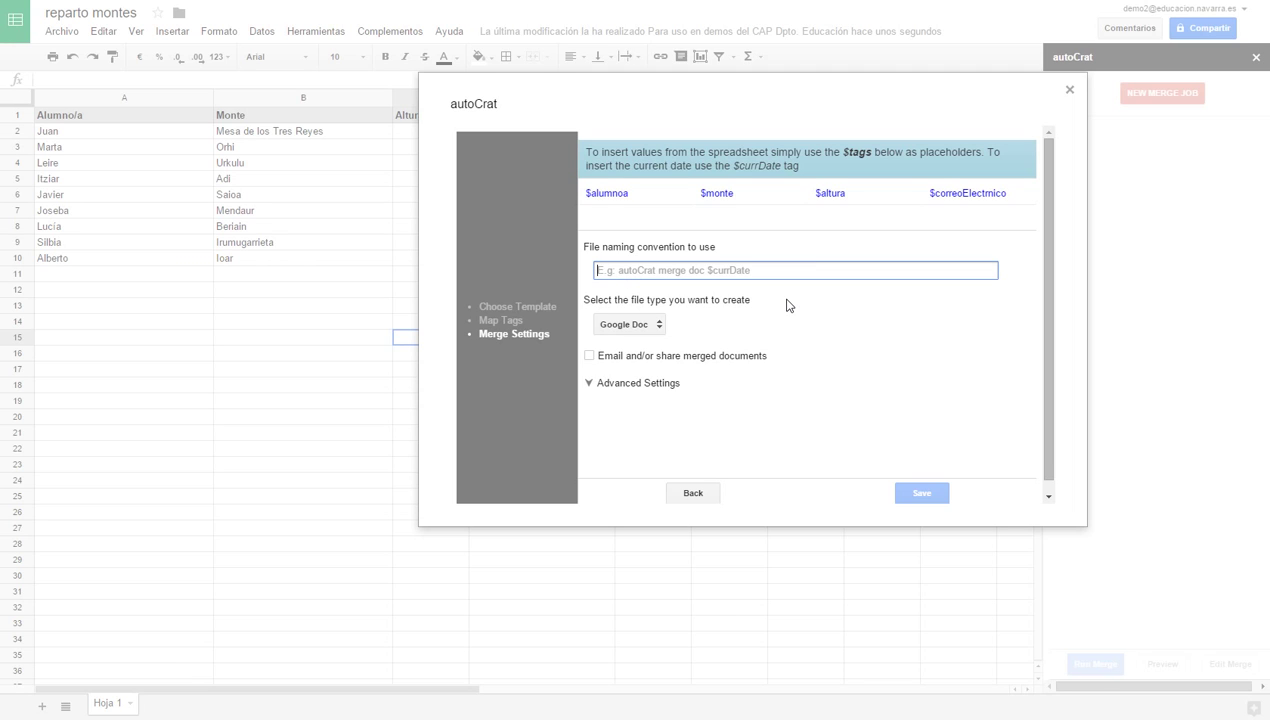
type("T")
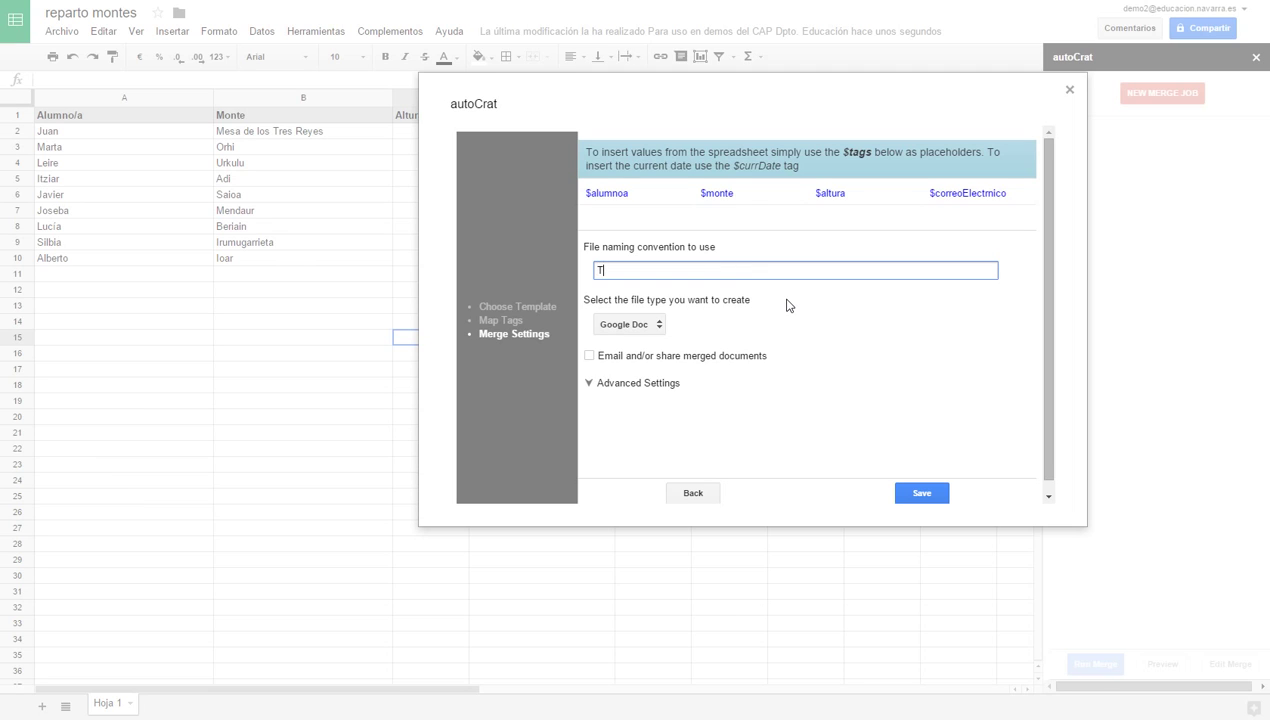
type("rabajo ascension mont")
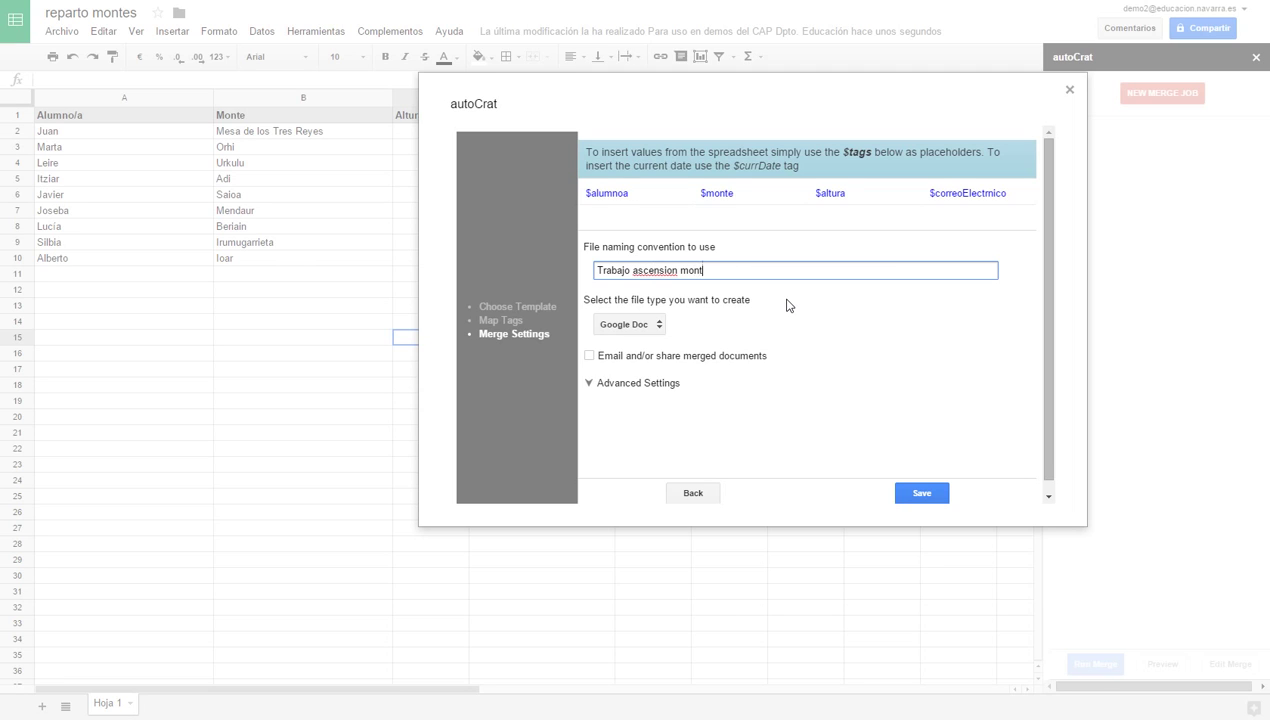
type("es navarra -")
left_click(673, 271)
key("BackSpace")
type("ó")
left_click_drag(640, 199, 585, 192)
key("ctrl+c")
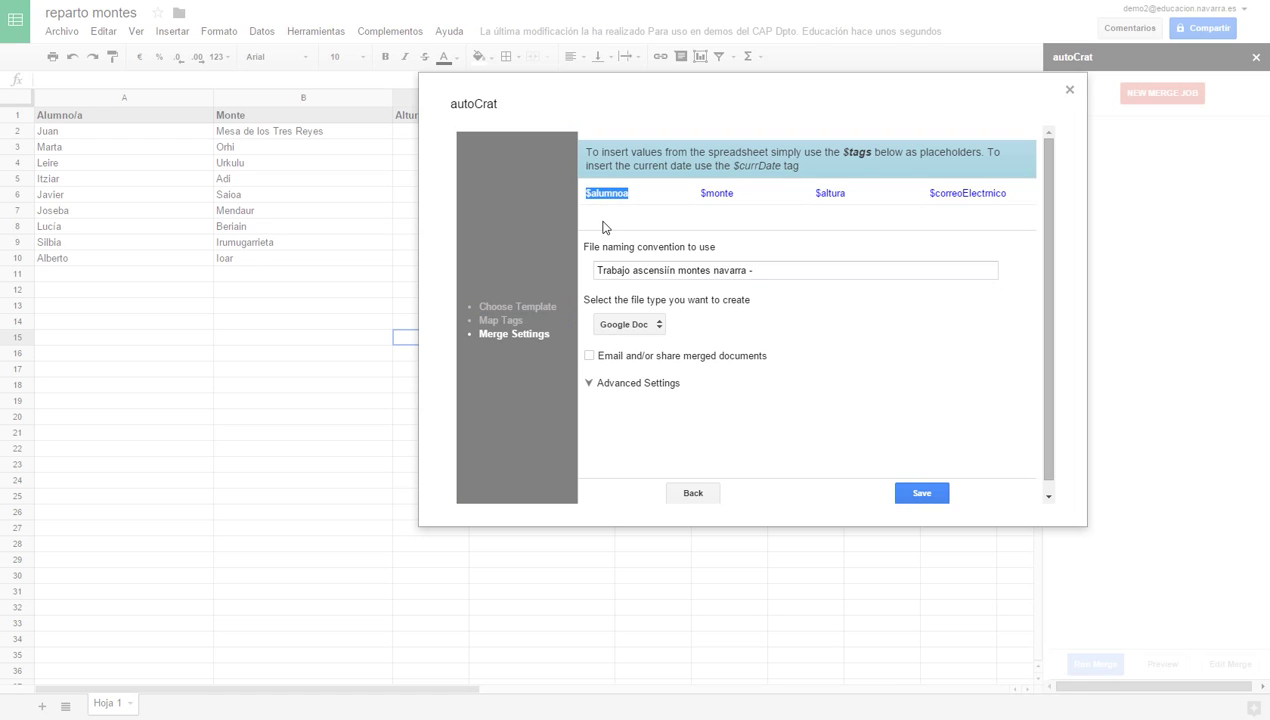
left_click(768, 275)
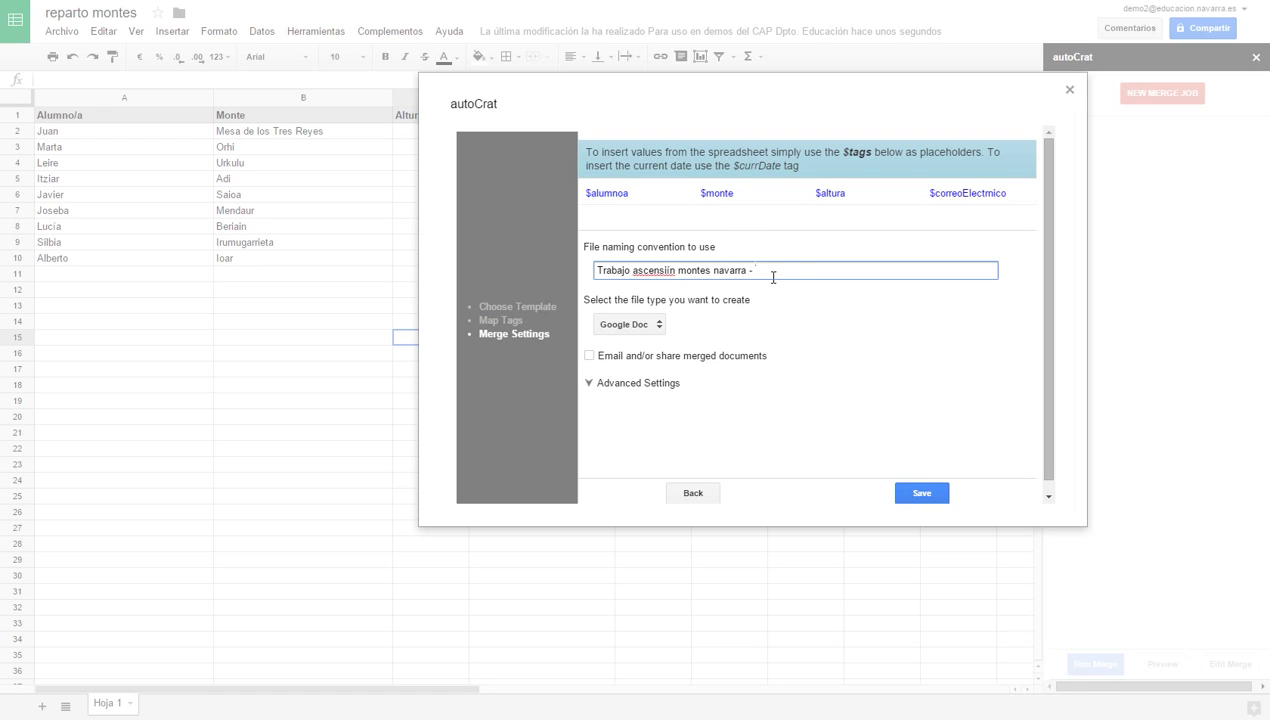
key("ctrl+v")
Keep Google Doc as the output file type and enable emailing the merged documents, with the $correoElectrnico tag as the recipient
left_click(661, 331)
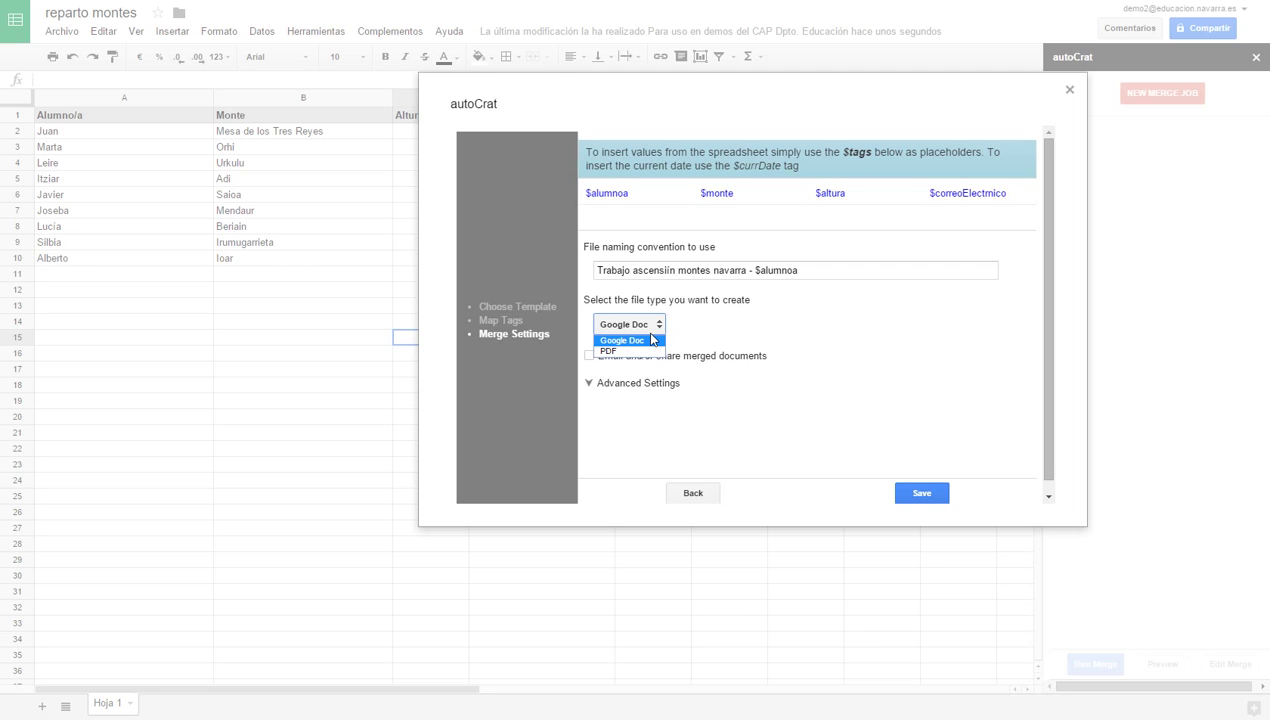
left_click(652, 340)
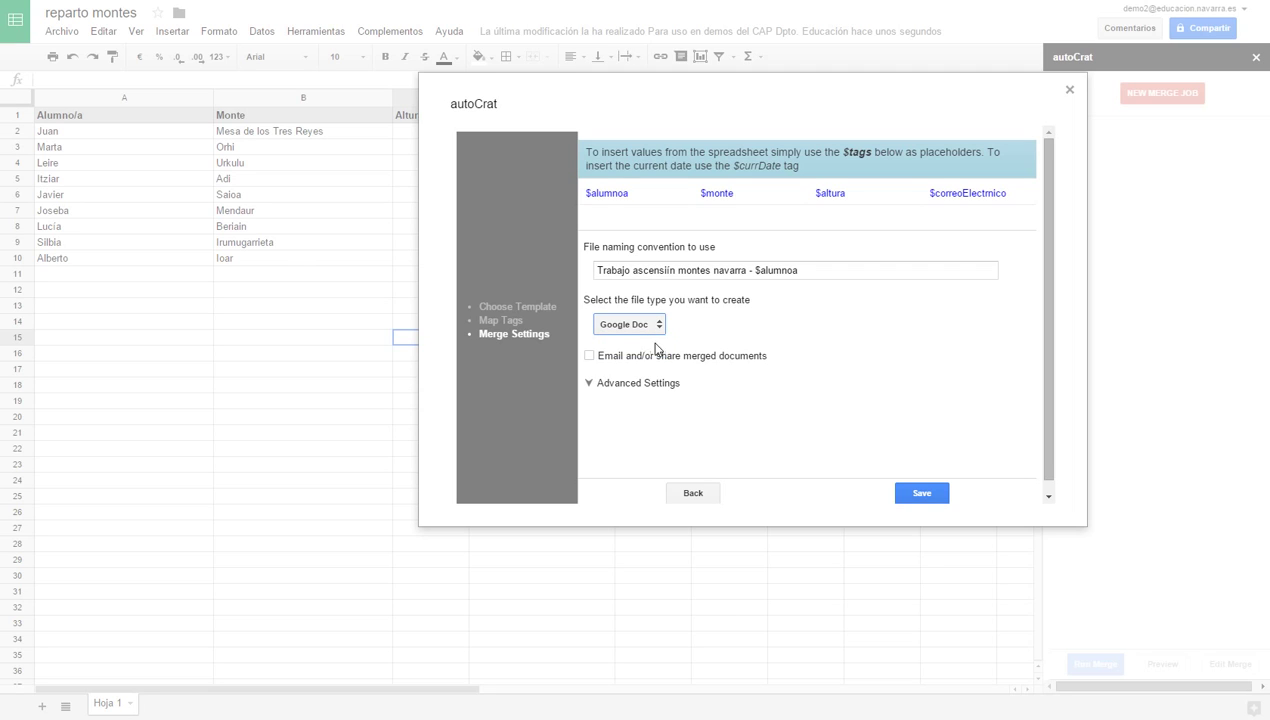
left_click(589, 357)
scroll(645, 367, "down", 2)
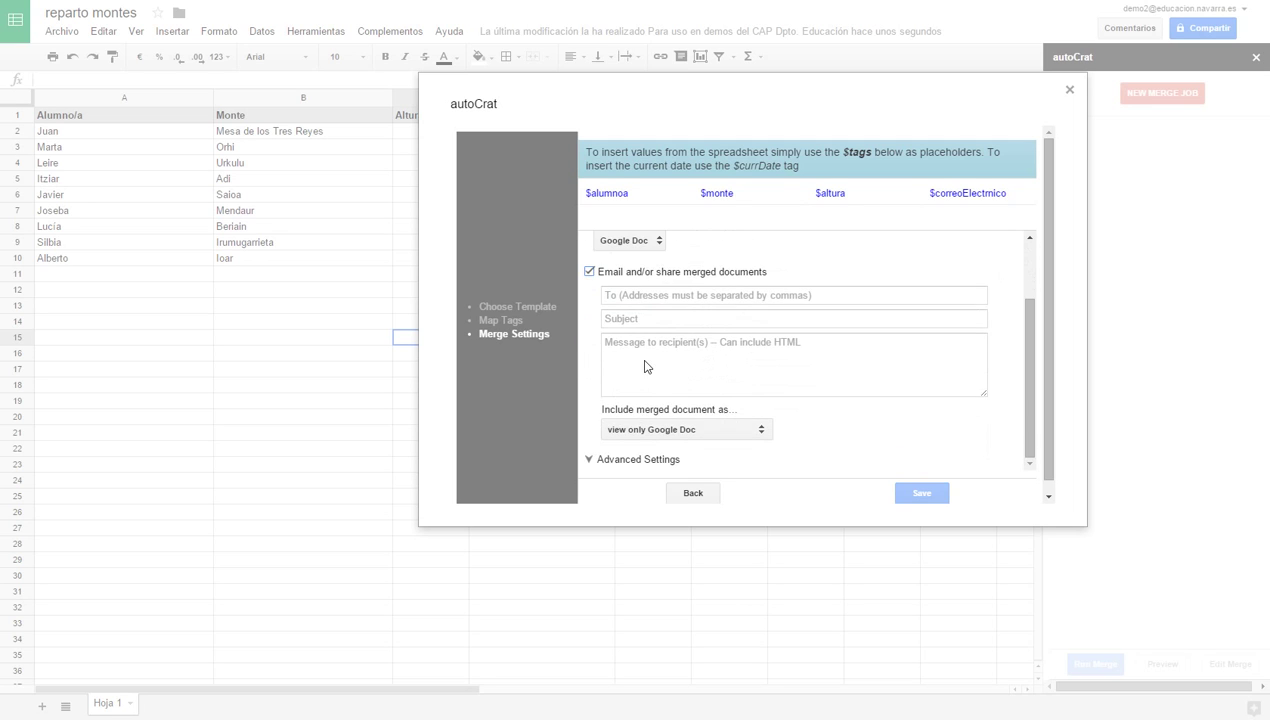
left_click(653, 296)
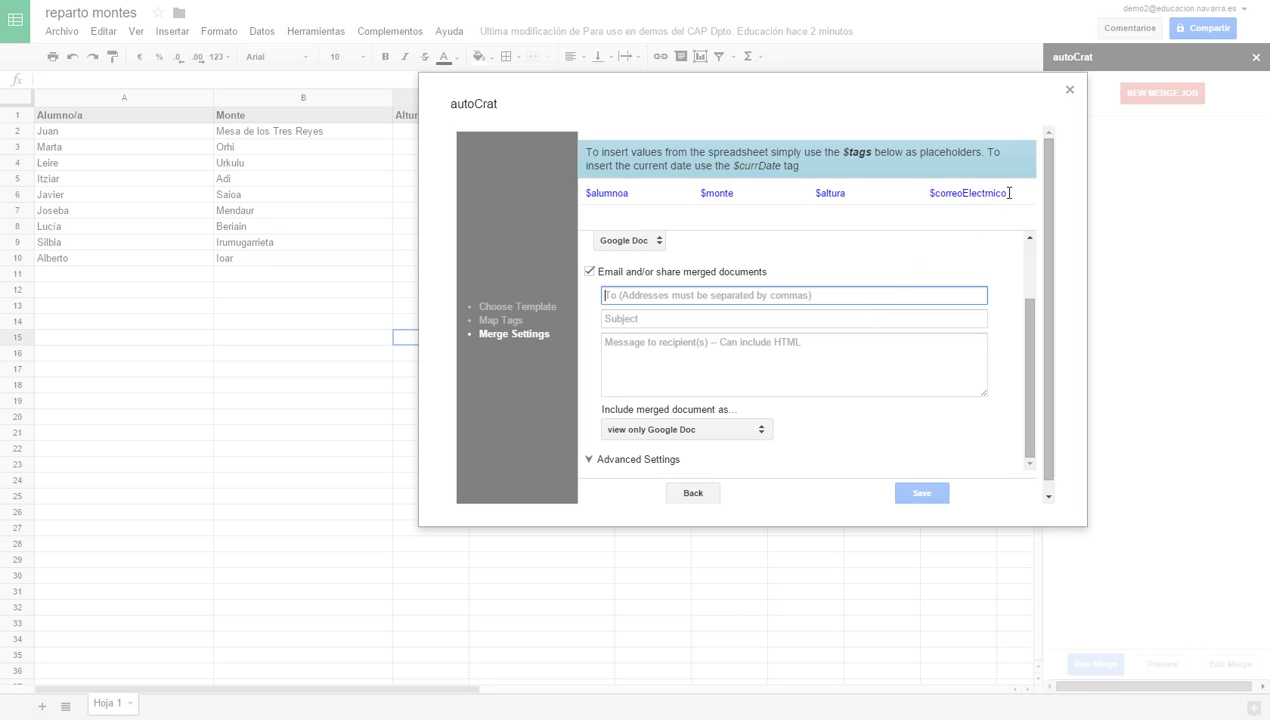
left_click_drag(1009, 193, 931, 195)
key("ctrl+c")
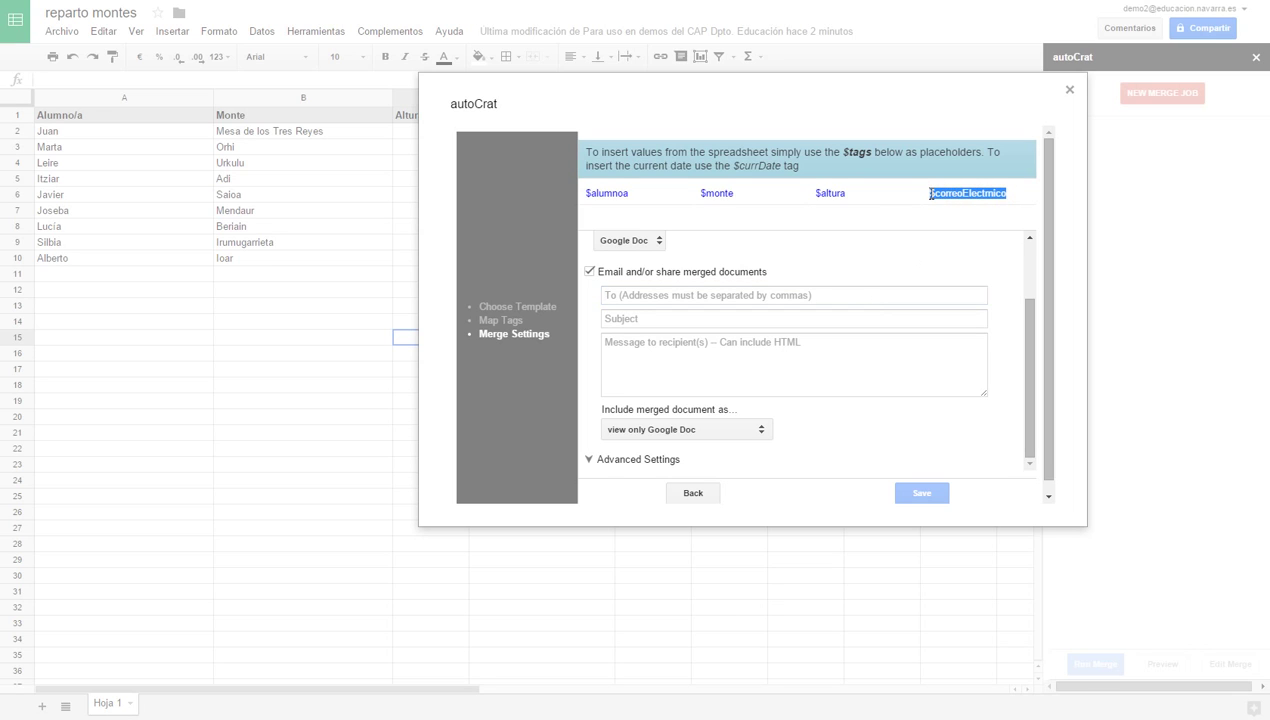
left_click(733, 299)
key("ctrl+v")
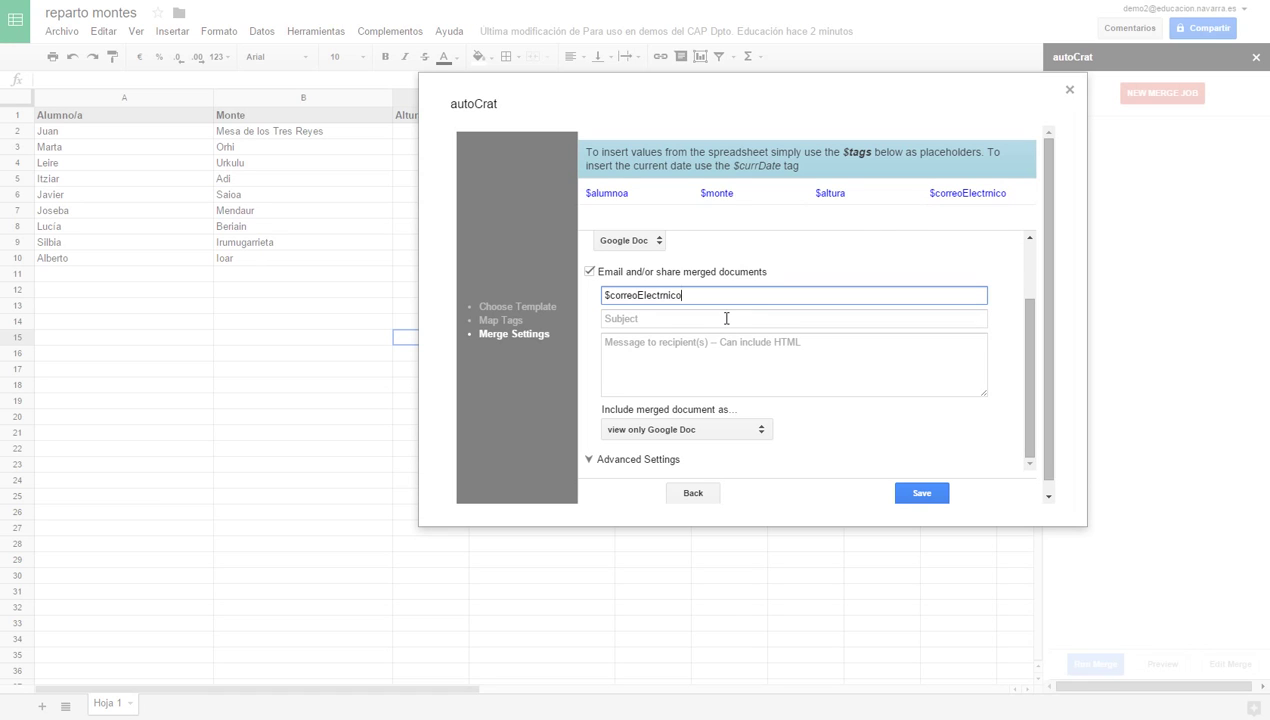
Enter the email subject "Trabajo a realizar esta semana" and message "Este es un trabajo de investigación. Recoge los datos que se piden y completa el documento"
left_click(726, 318)
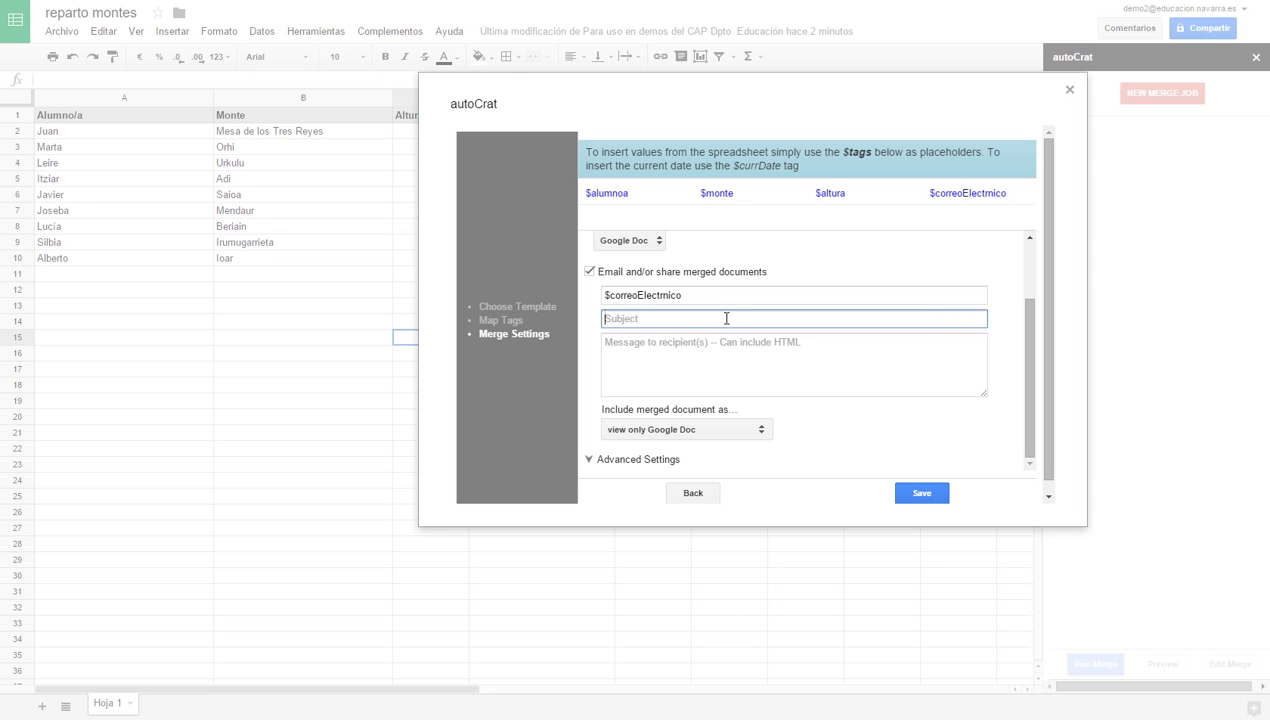
type("Trabajo a realizar esta semana")
left_click(698, 364)
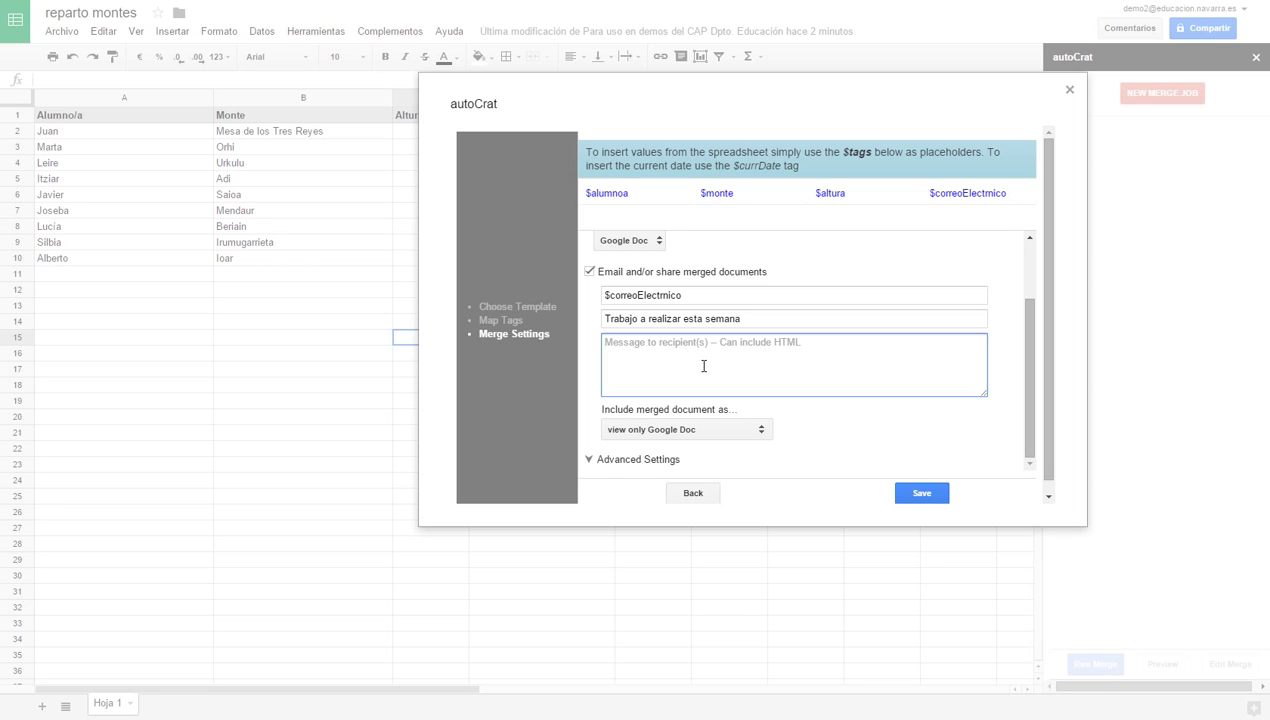
type("Es")
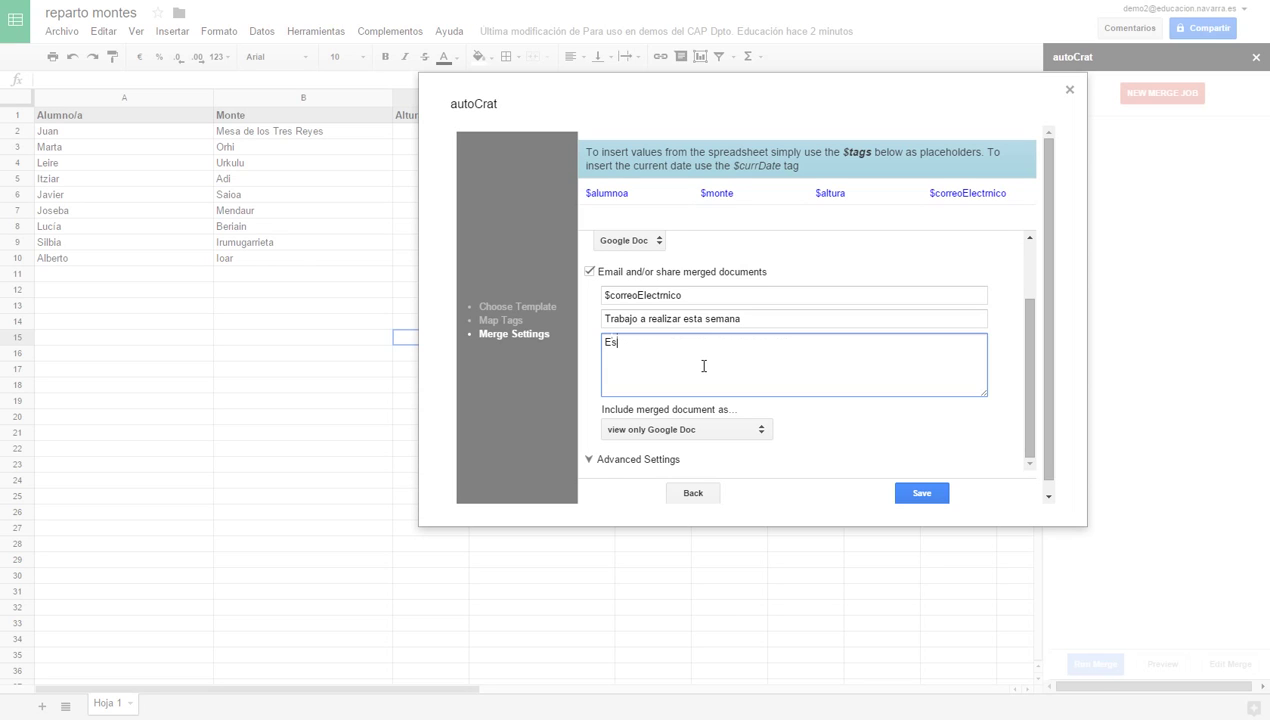
type("te es un trabajo de investigación. Recoge ")
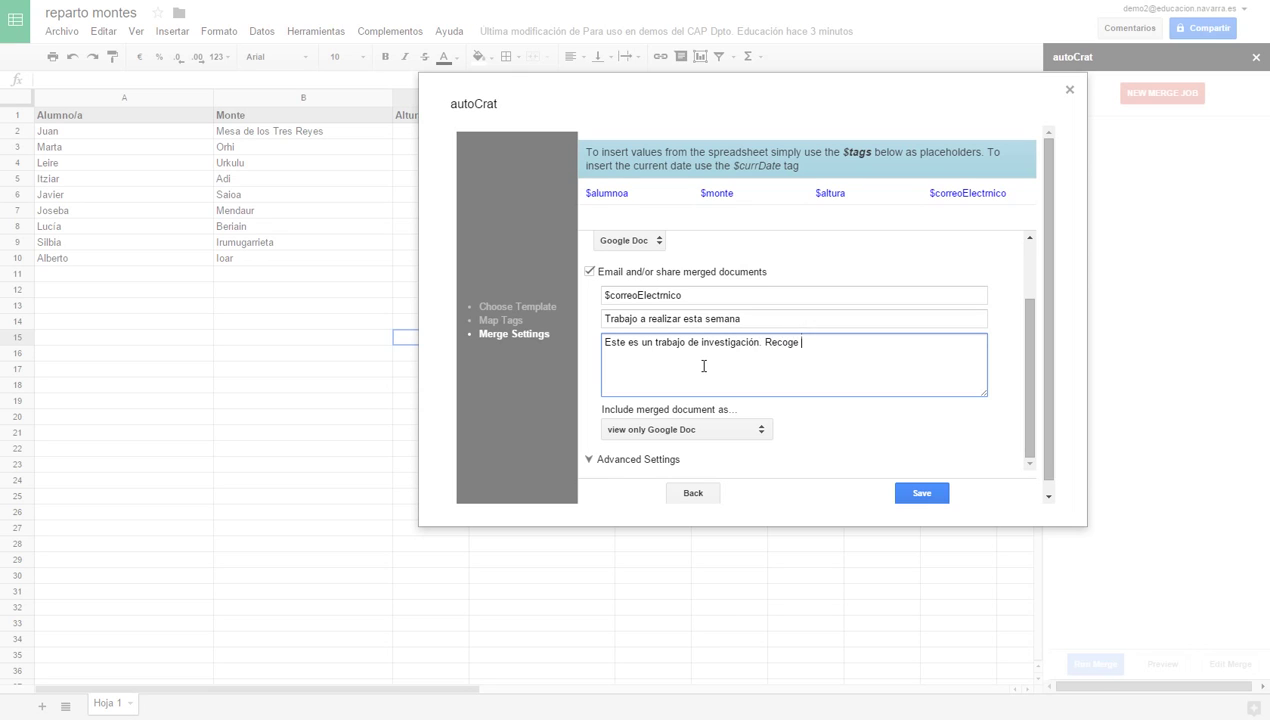
type("los datos que se piden y completa ")
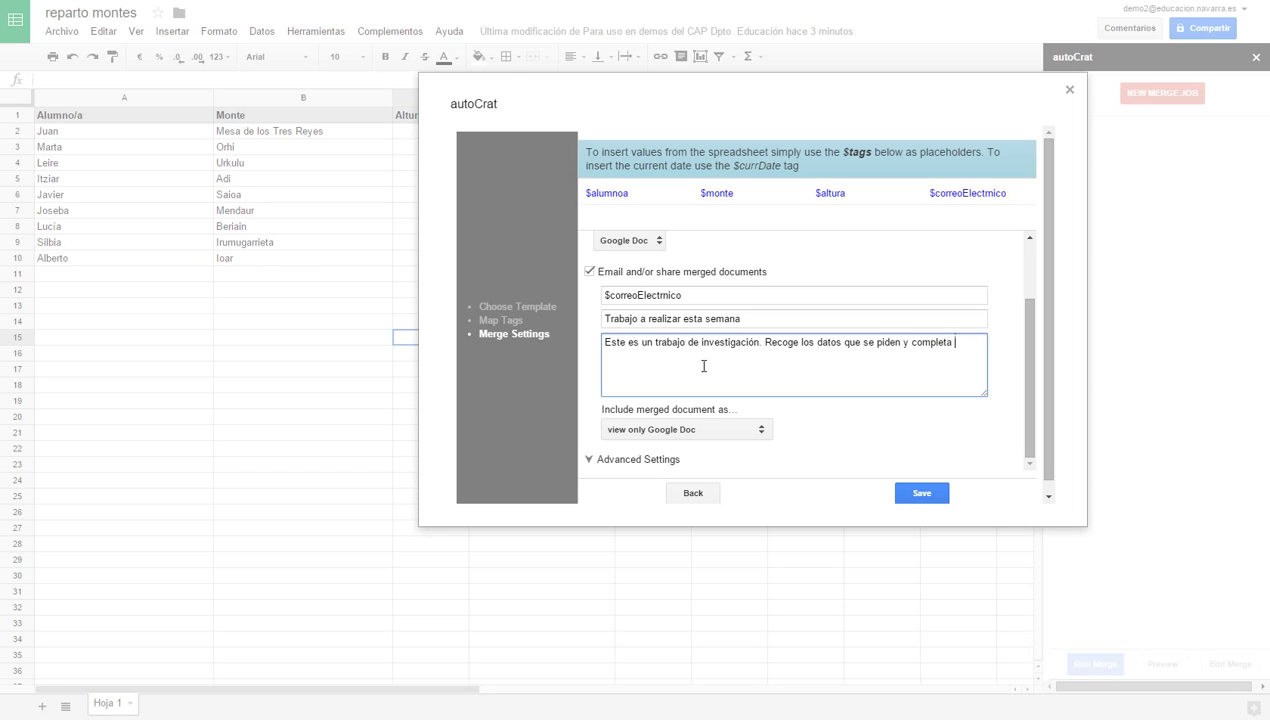
type("el documenot")
key("BackSpace")
key("BackSpace")
type("to")
Include the merged document as an editable Google Doc and disallow editors from sharing it with other users or changing permissions
left_click(759, 432)
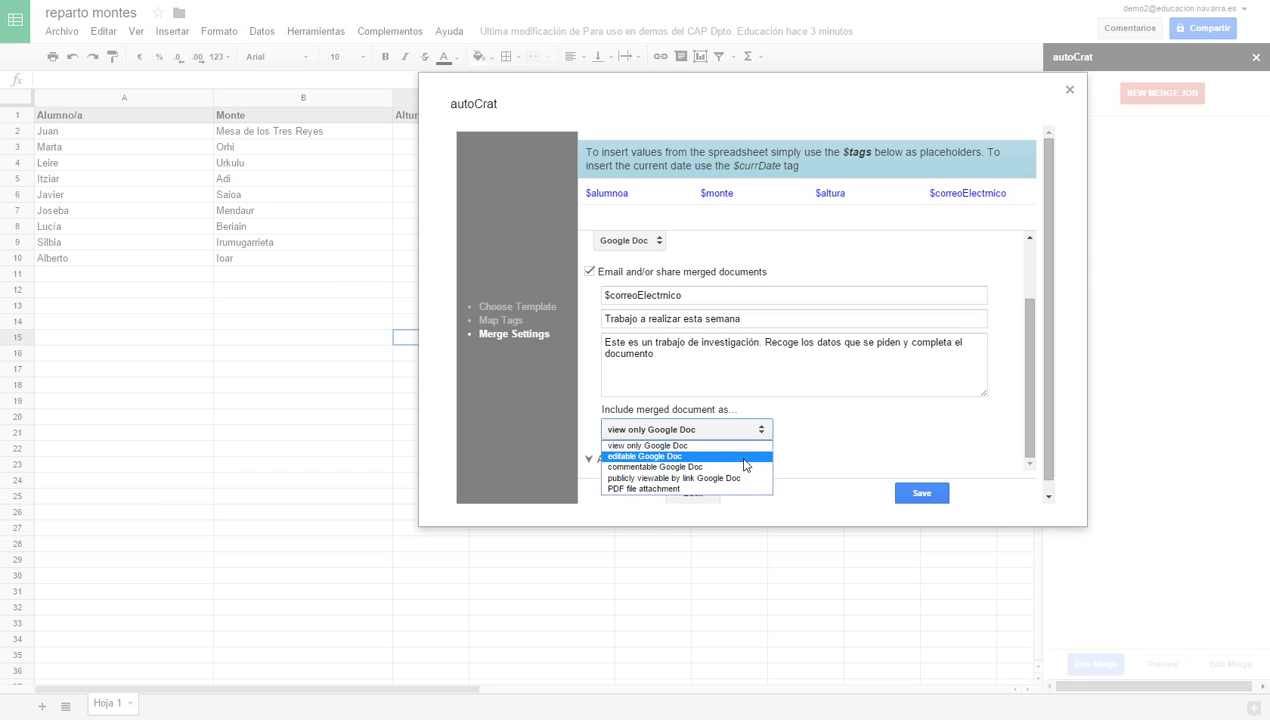
left_click(745, 458)
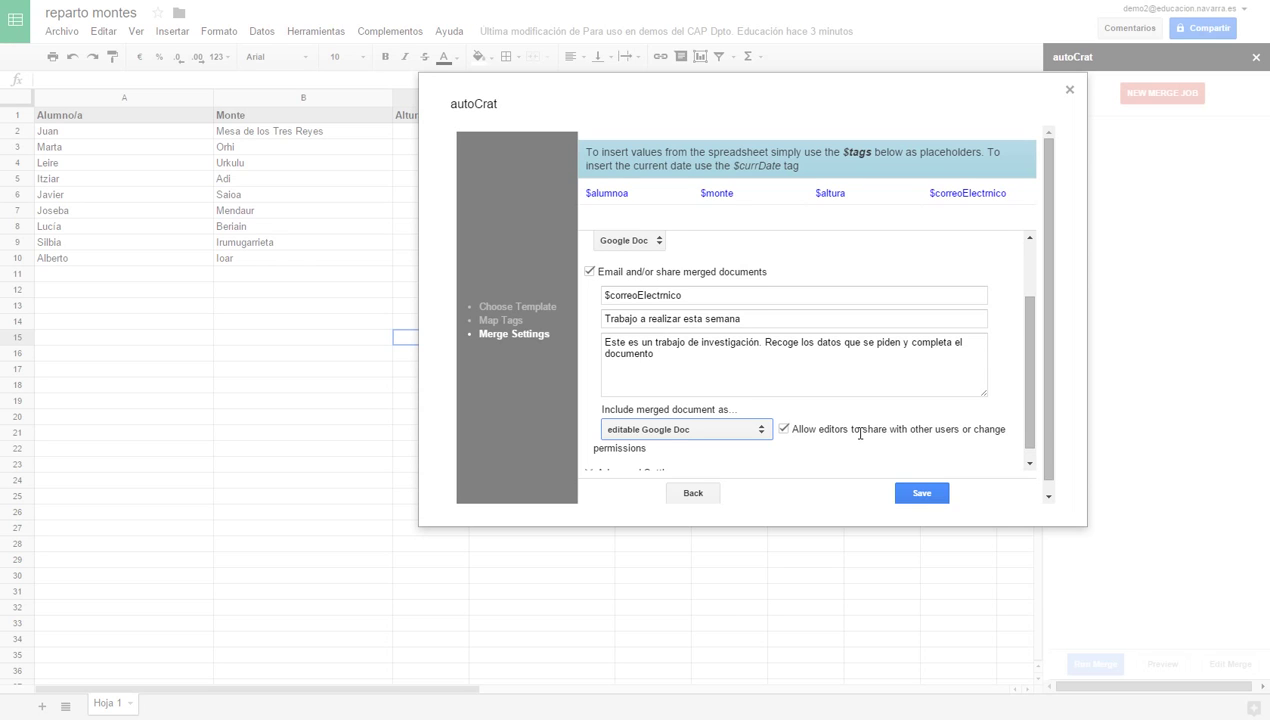
left_click_drag(860, 433, 1008, 432)
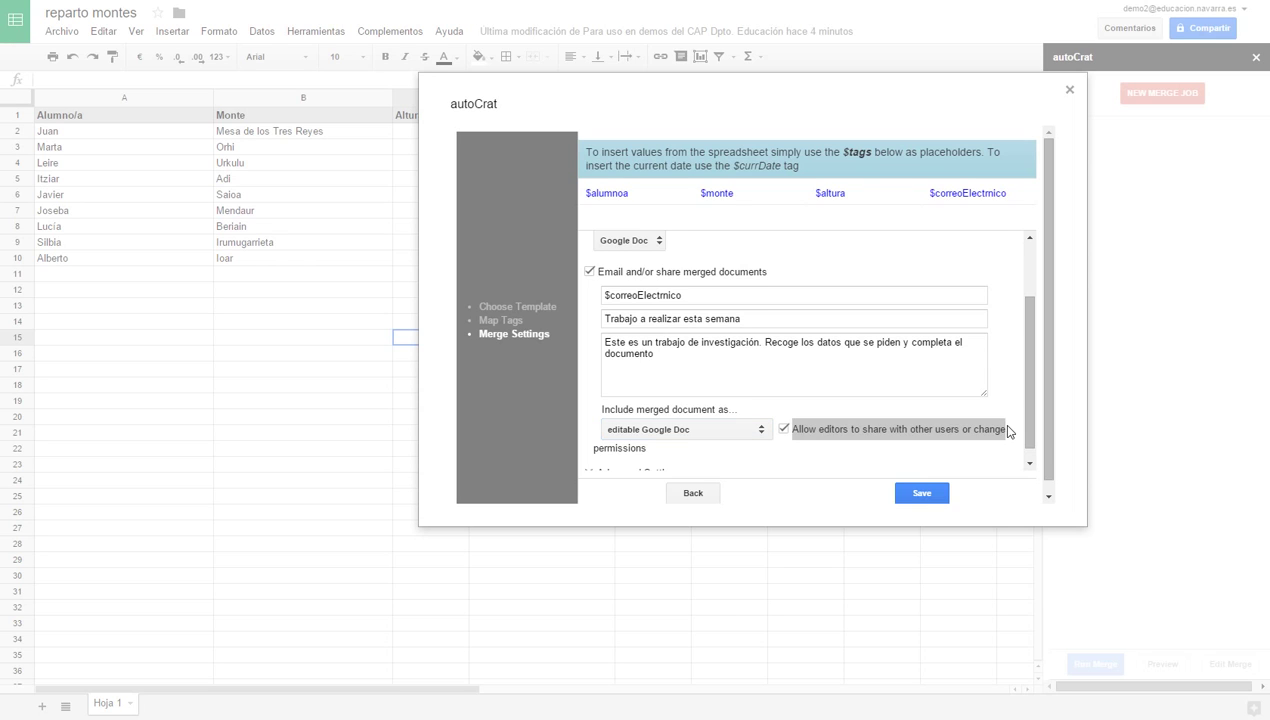
left_click(784, 430)
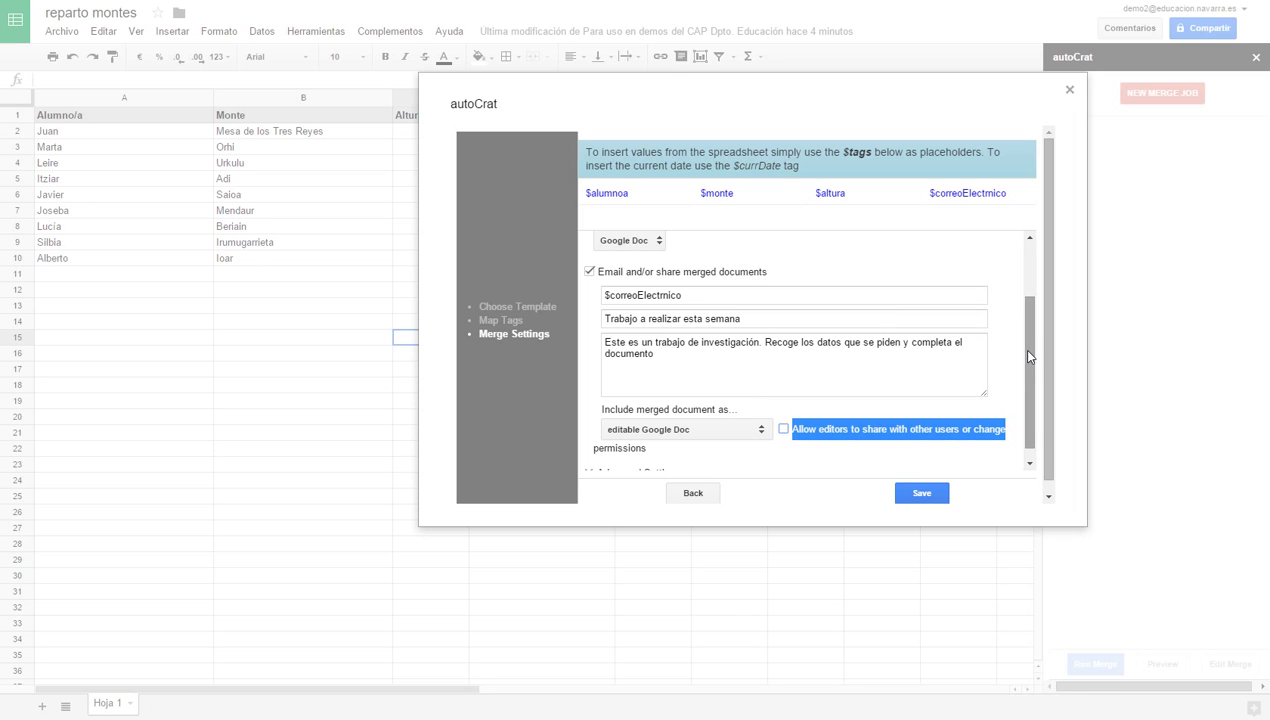
In the advanced settings, search Drive for "trabajo montes", add the "Trabajo montes" folder as the merged documents' destination, and save the merge job
scroll(1028, 356, "down", 2)
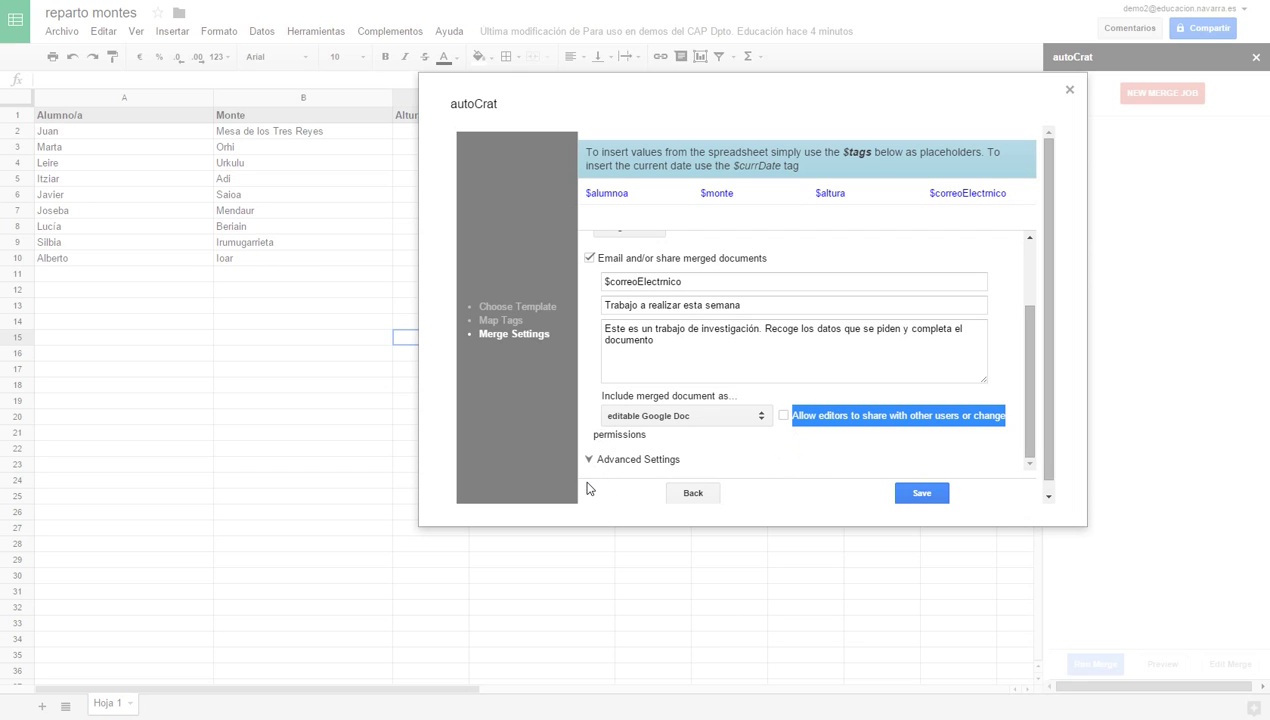
left_click(615, 470)
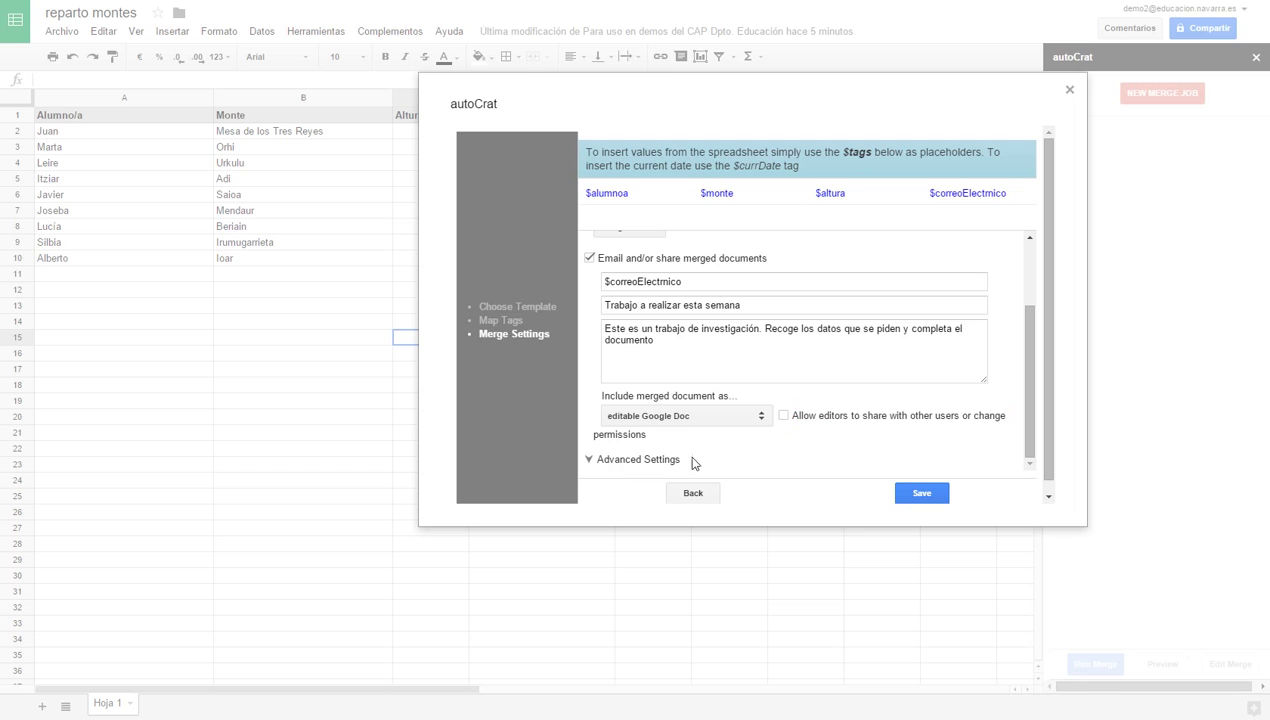
left_click(590, 460)
scroll(596, 467, "down", 2)
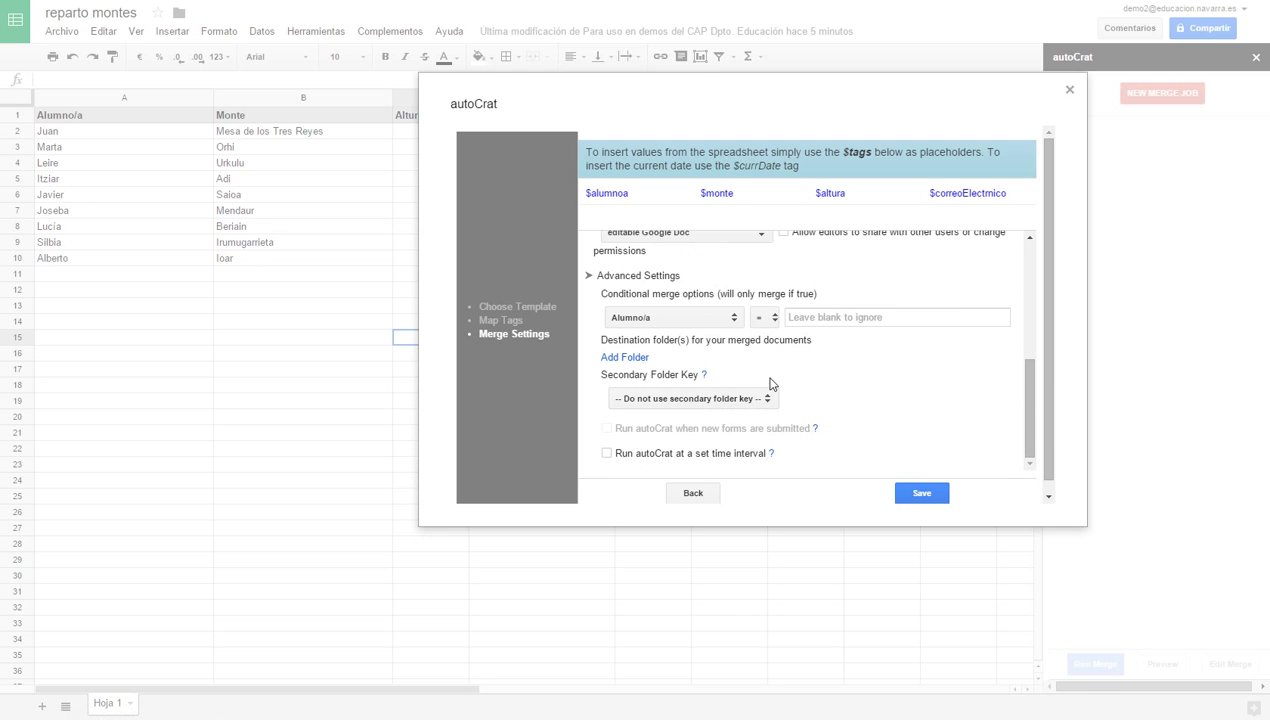
left_click(627, 358)
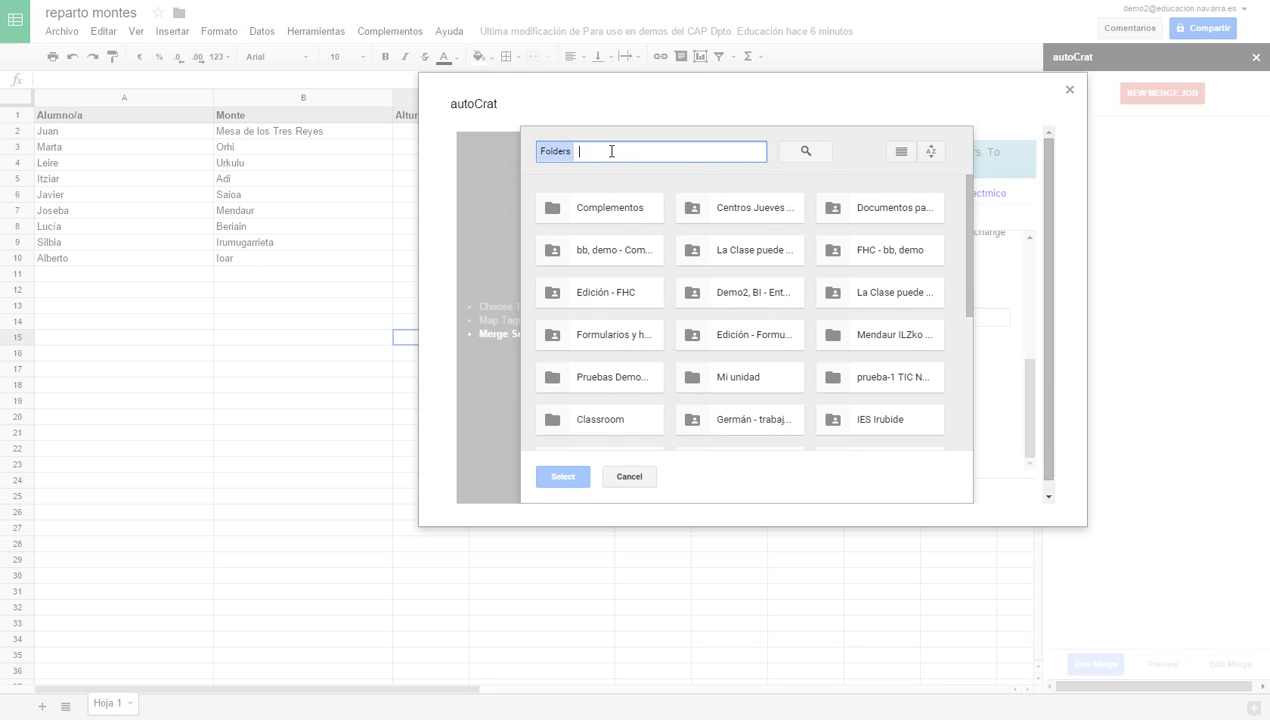
type("trabaj")
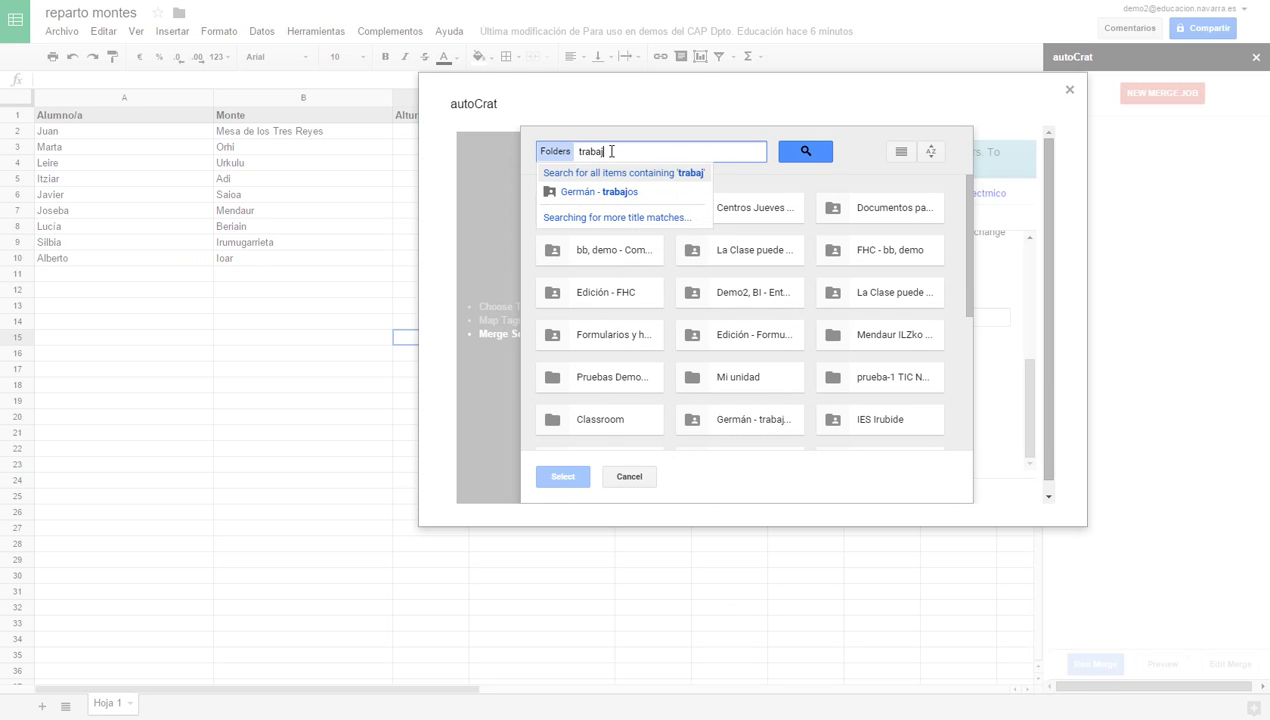
type("o mo")
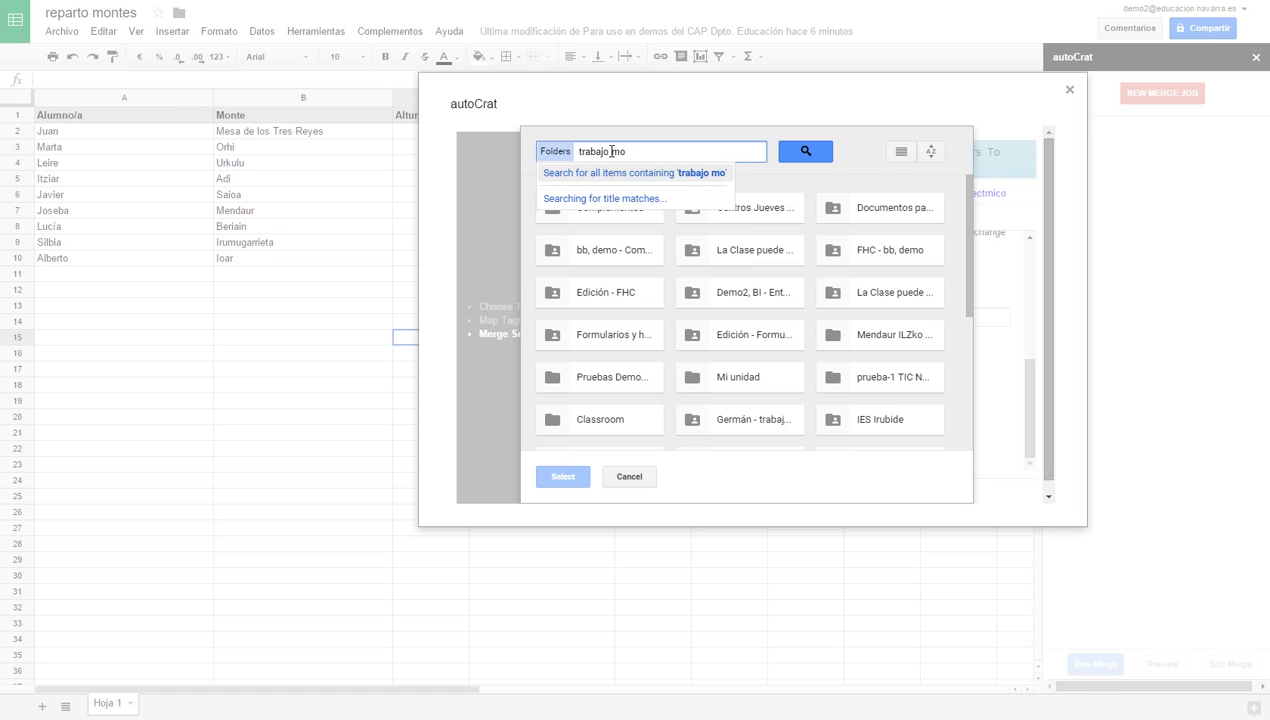
type("ntes")
key("Return")
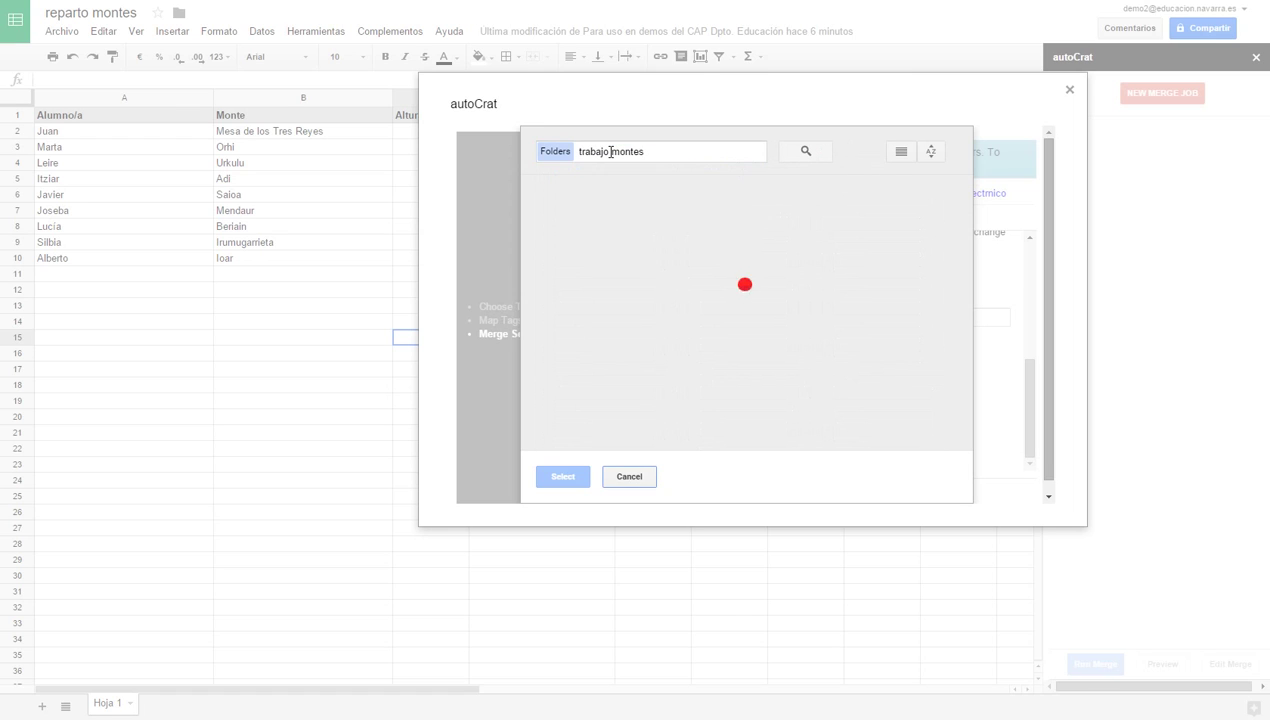
left_click(621, 251)
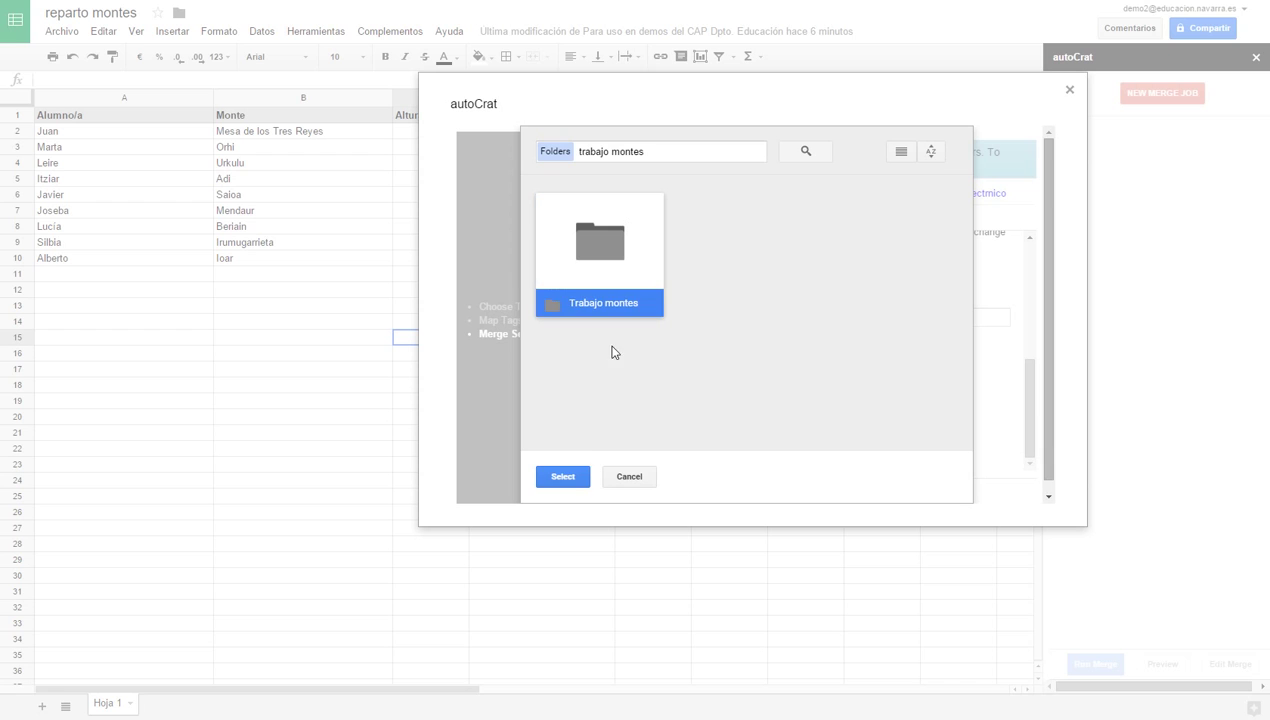
left_click(564, 477)
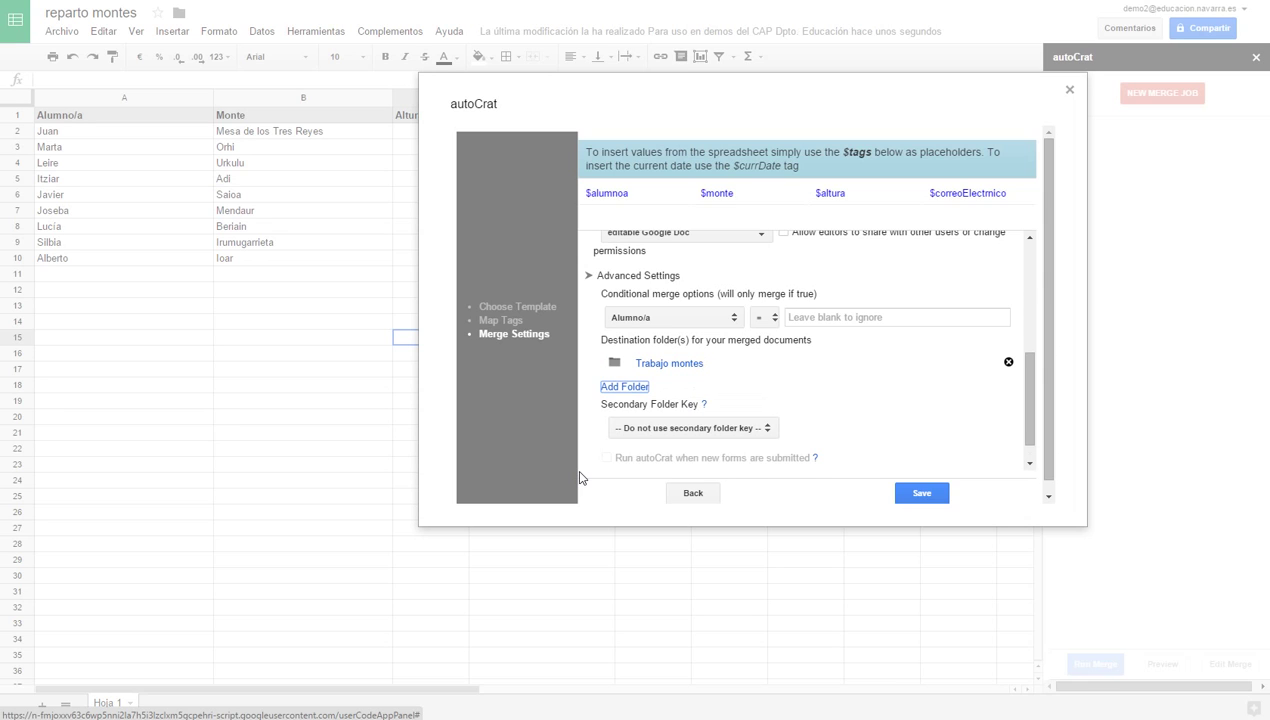
left_click(927, 500)
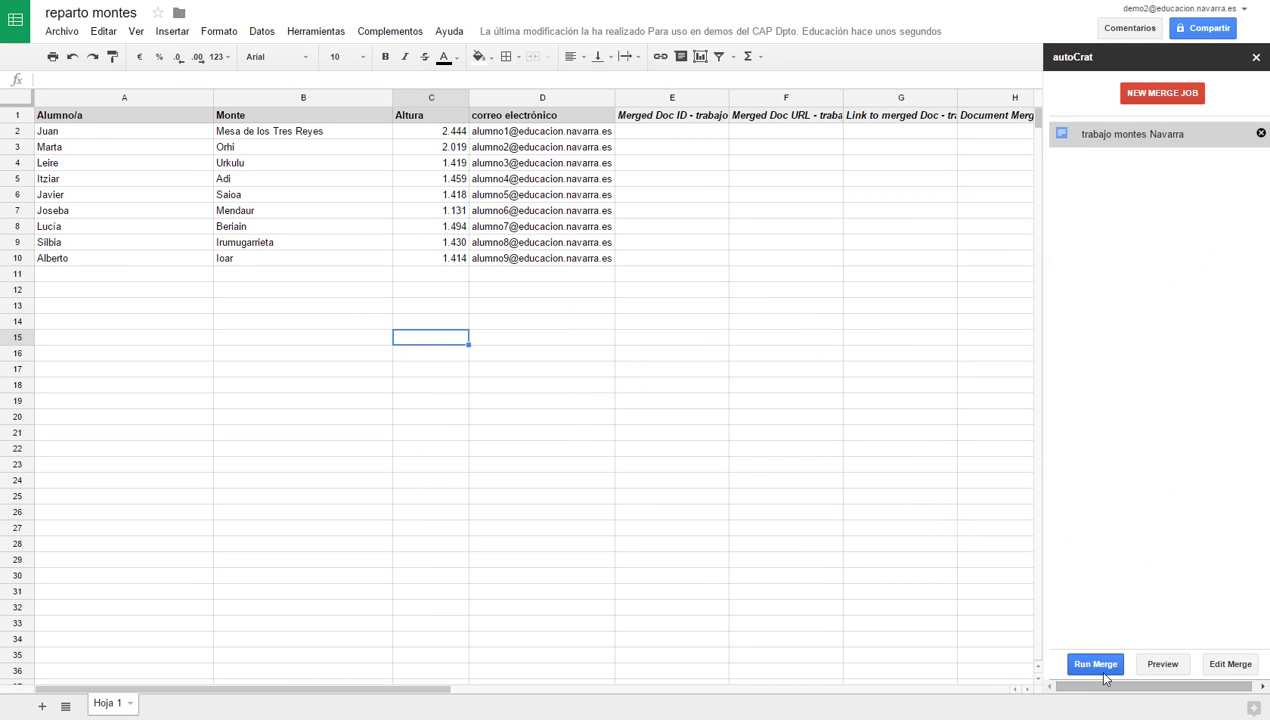
Run the "trabajo montes Navarra" merge job, dismissing the request to collect the email address, and close autoCrat once the merge is complete
left_click(1097, 664)
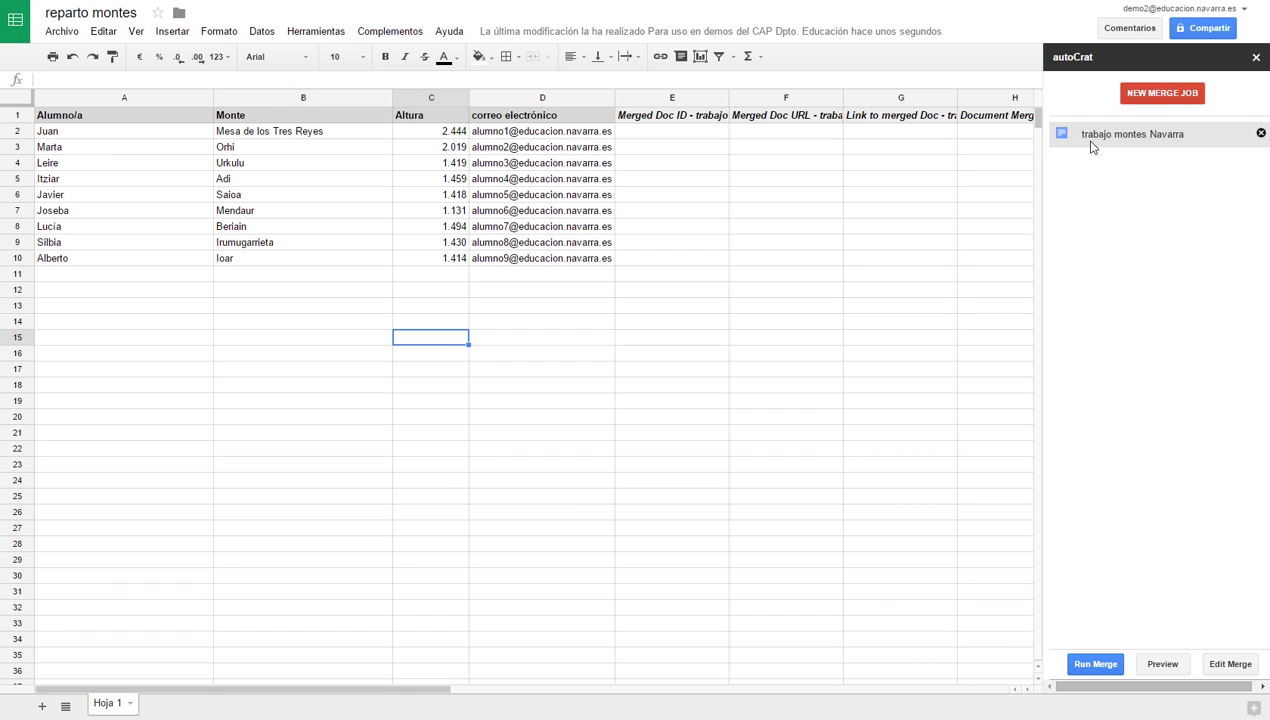
left_click(1190, 136)
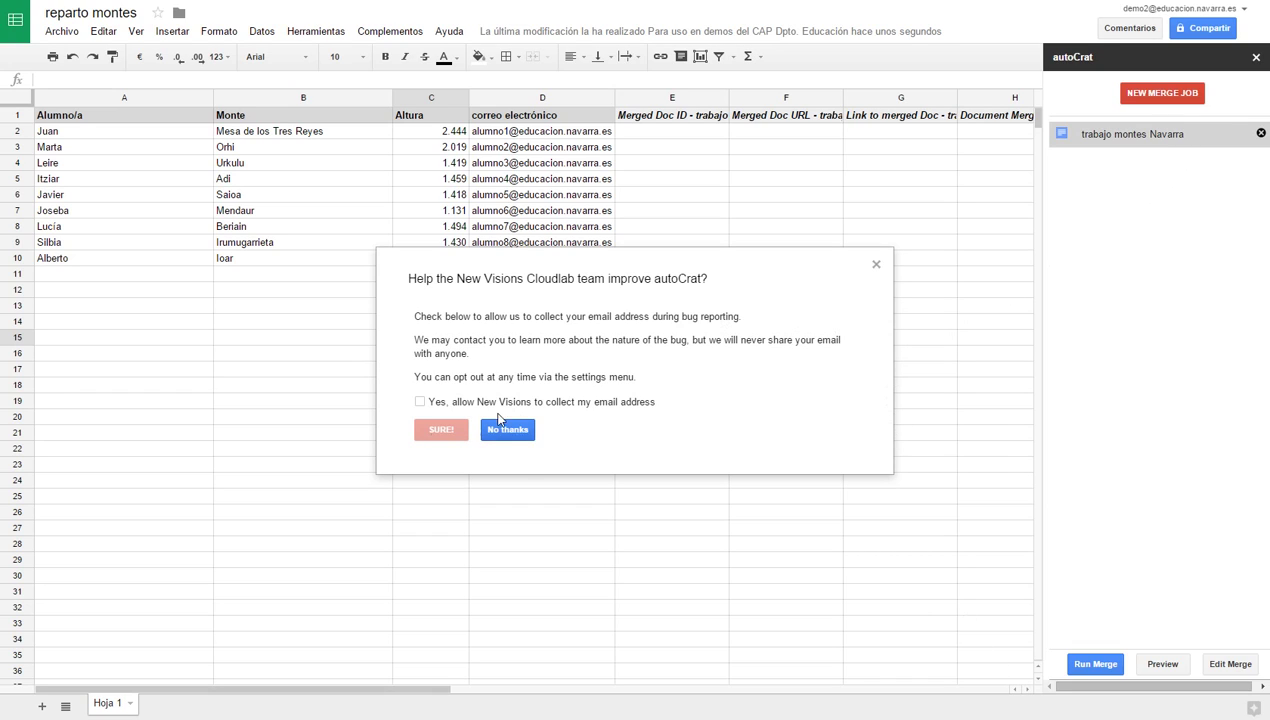
left_click(876, 267)
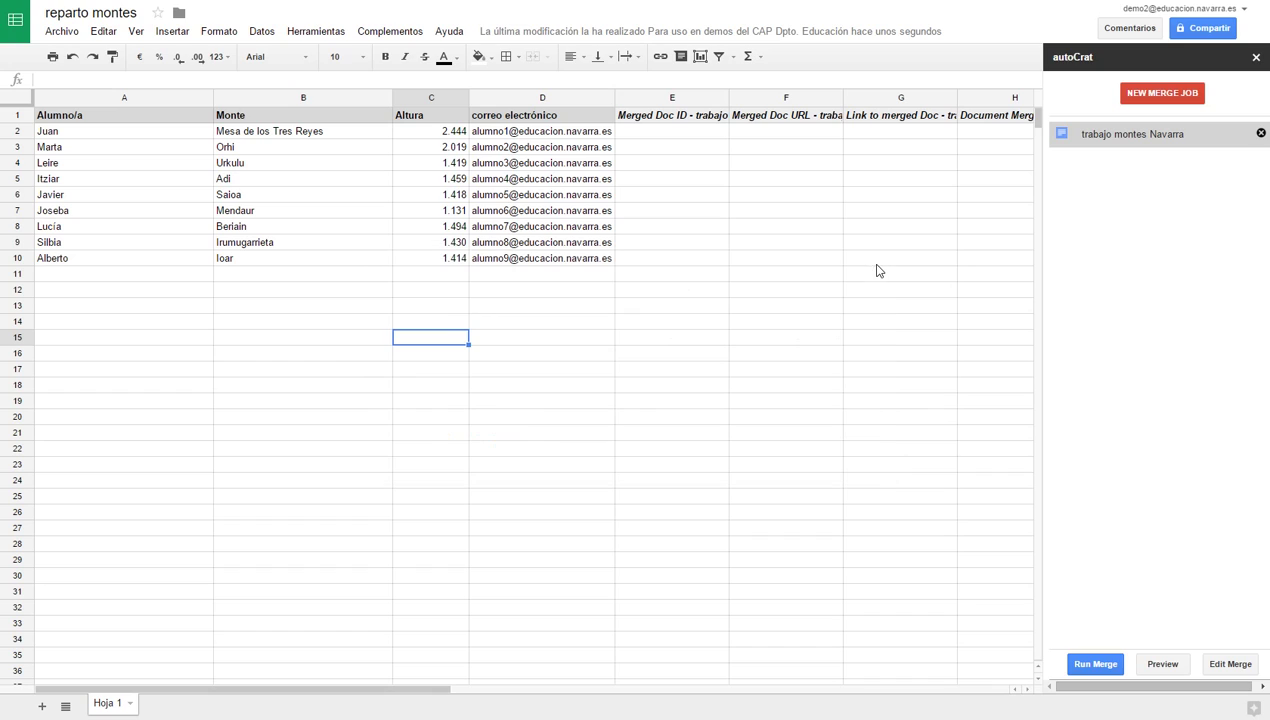
left_click(1096, 670)
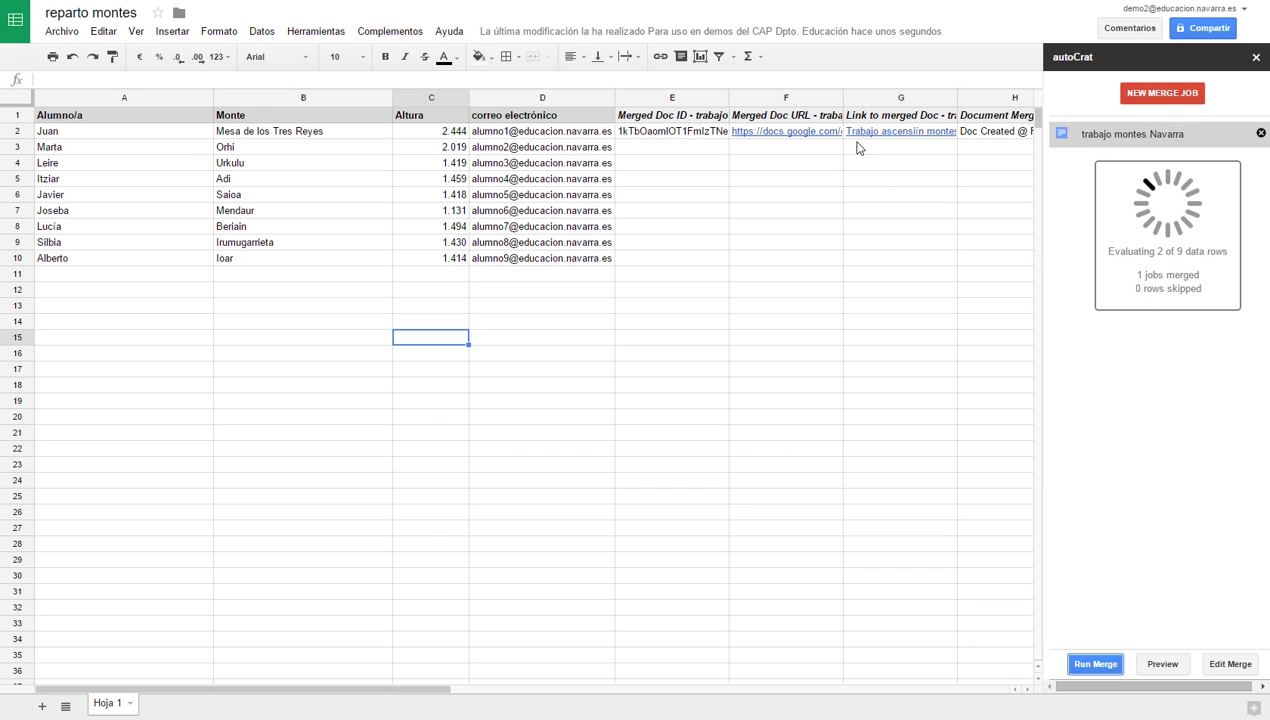
mouse_move(859, 136)
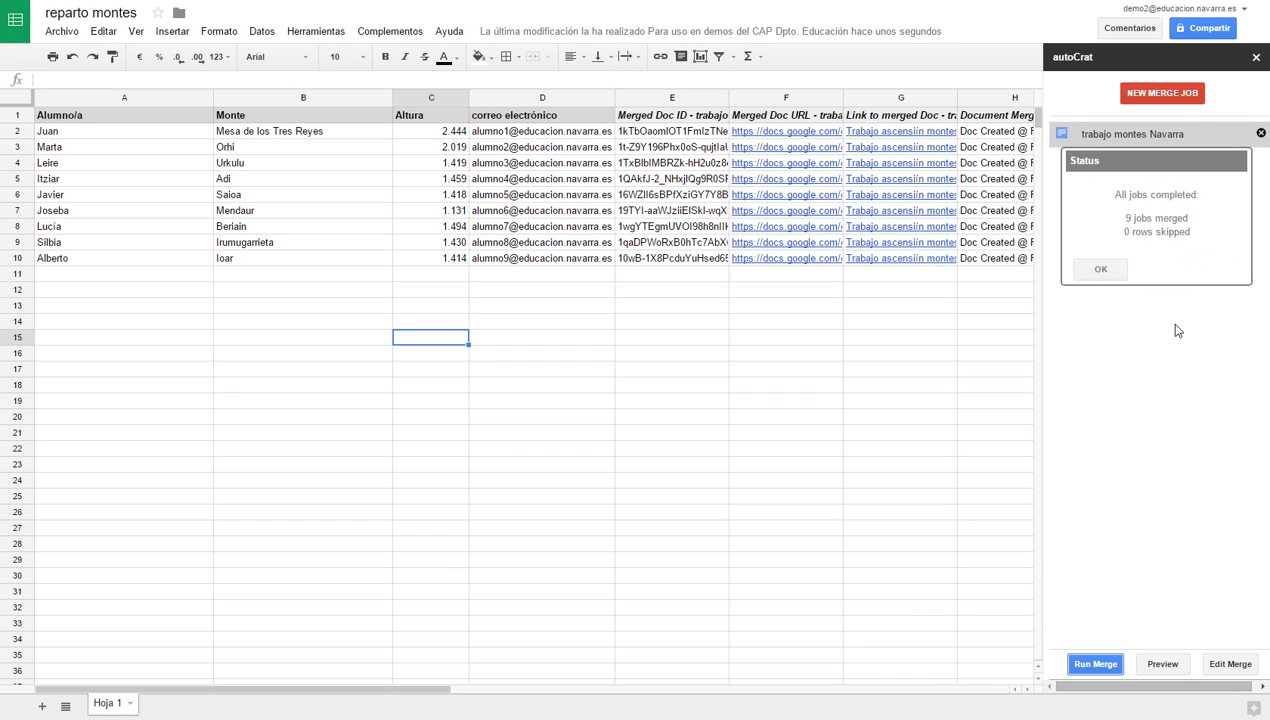
left_click(1103, 270)
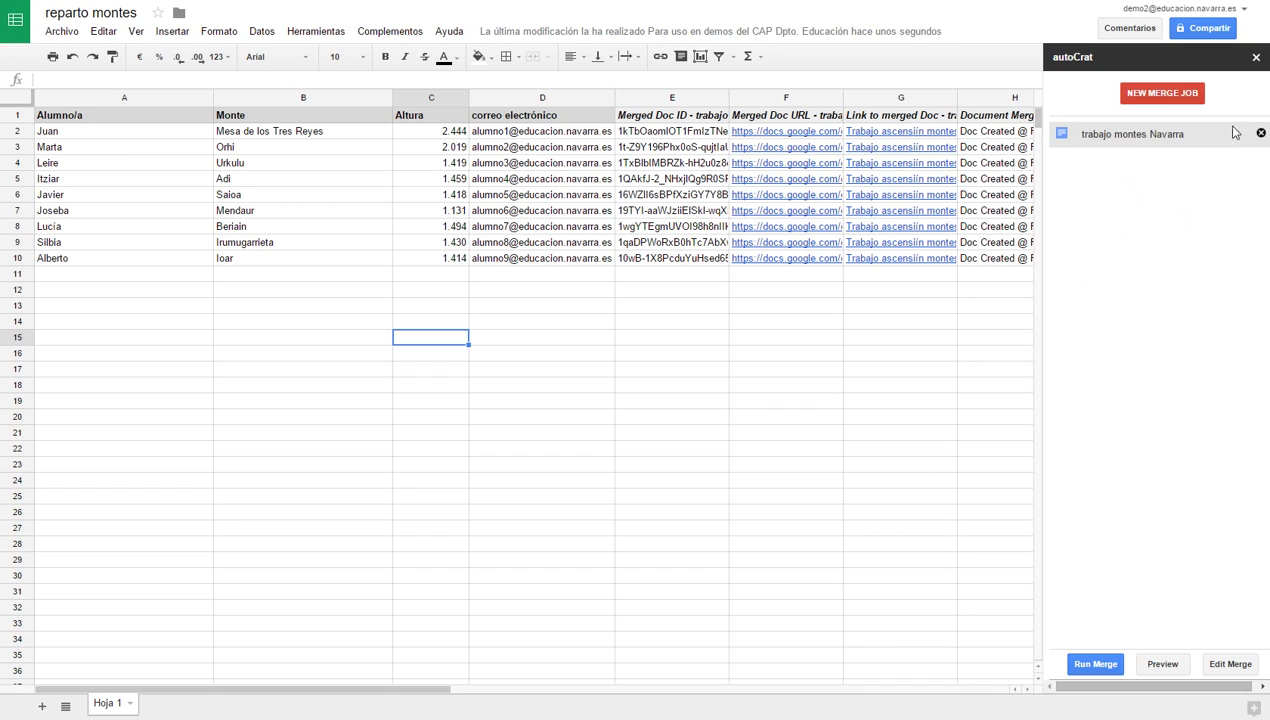
left_click(1256, 59)
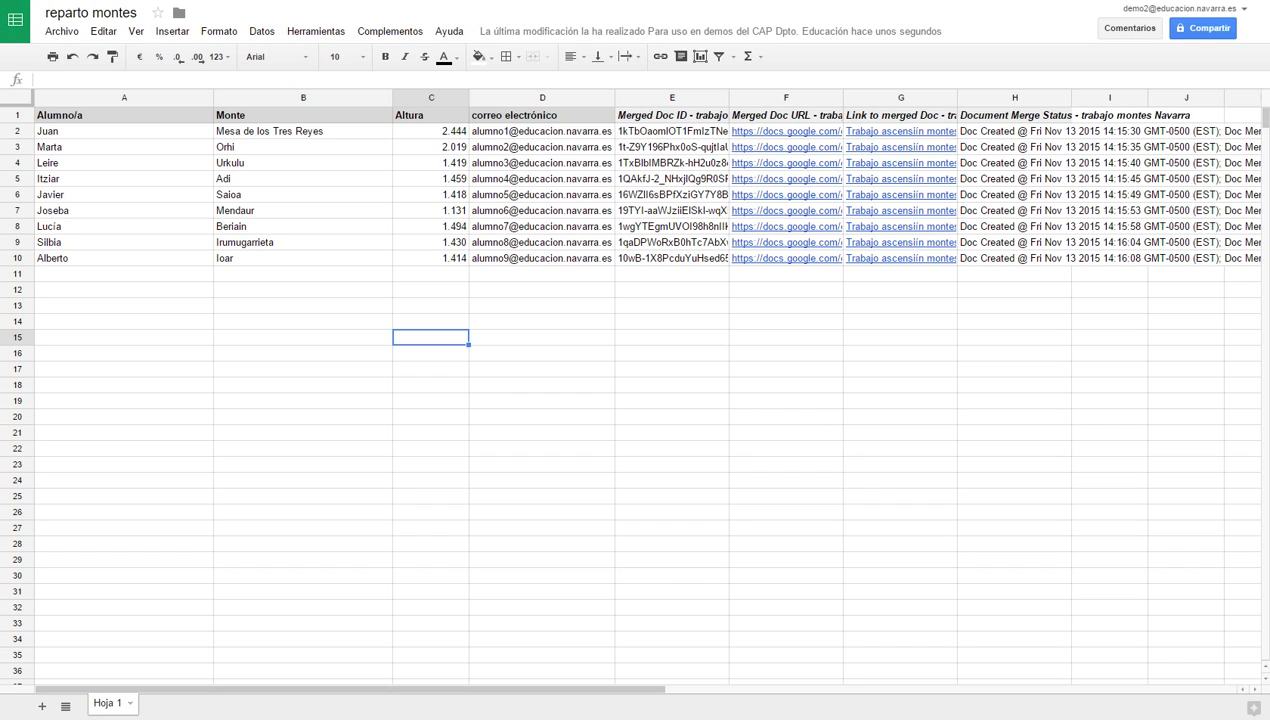
Switch to the "Plantilla trabajo montes" document and review its Monte, Altura and Alumno/a tags
key("ctrl+Tab")
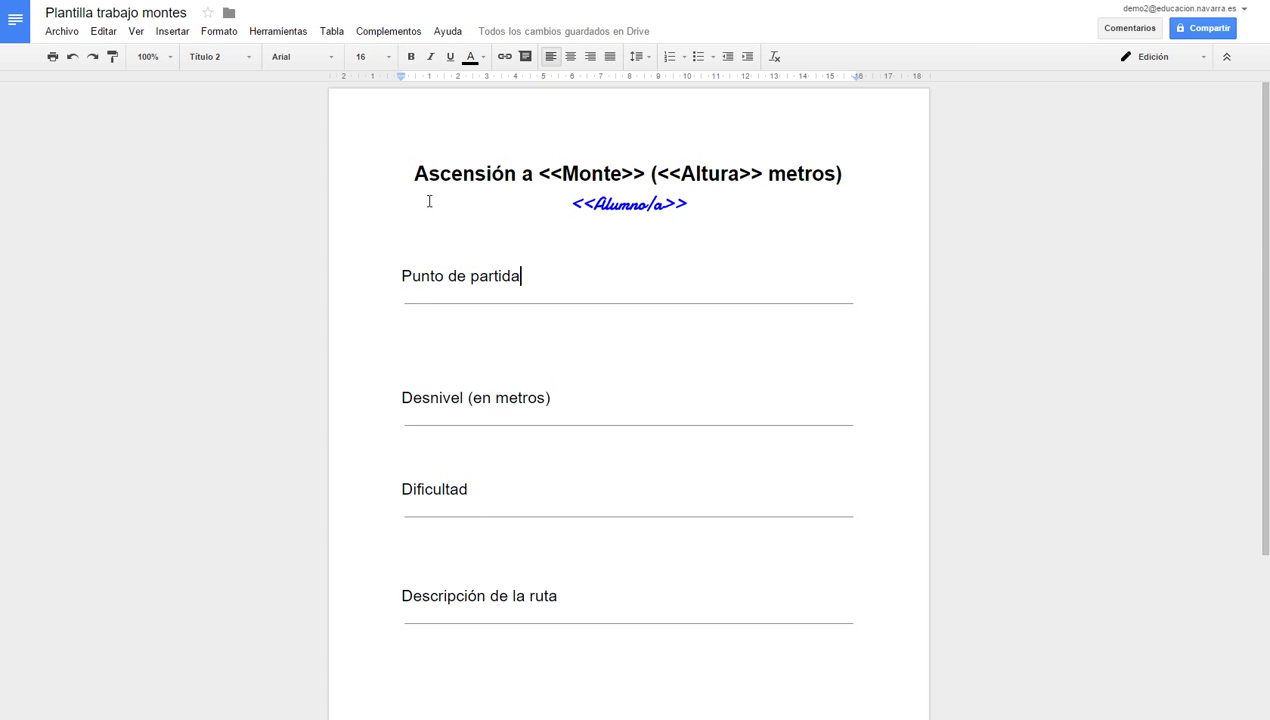
left_click_drag(540, 173, 761, 178)
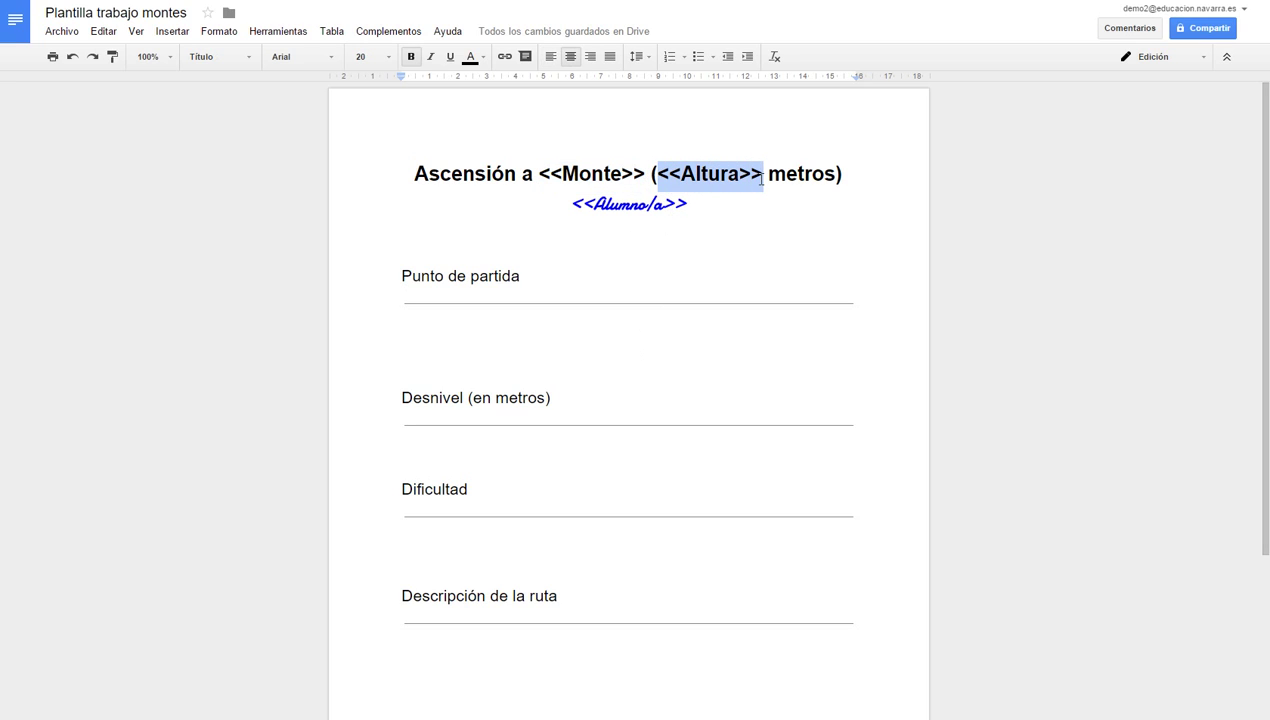
left_click_drag(567, 201, 686, 203)
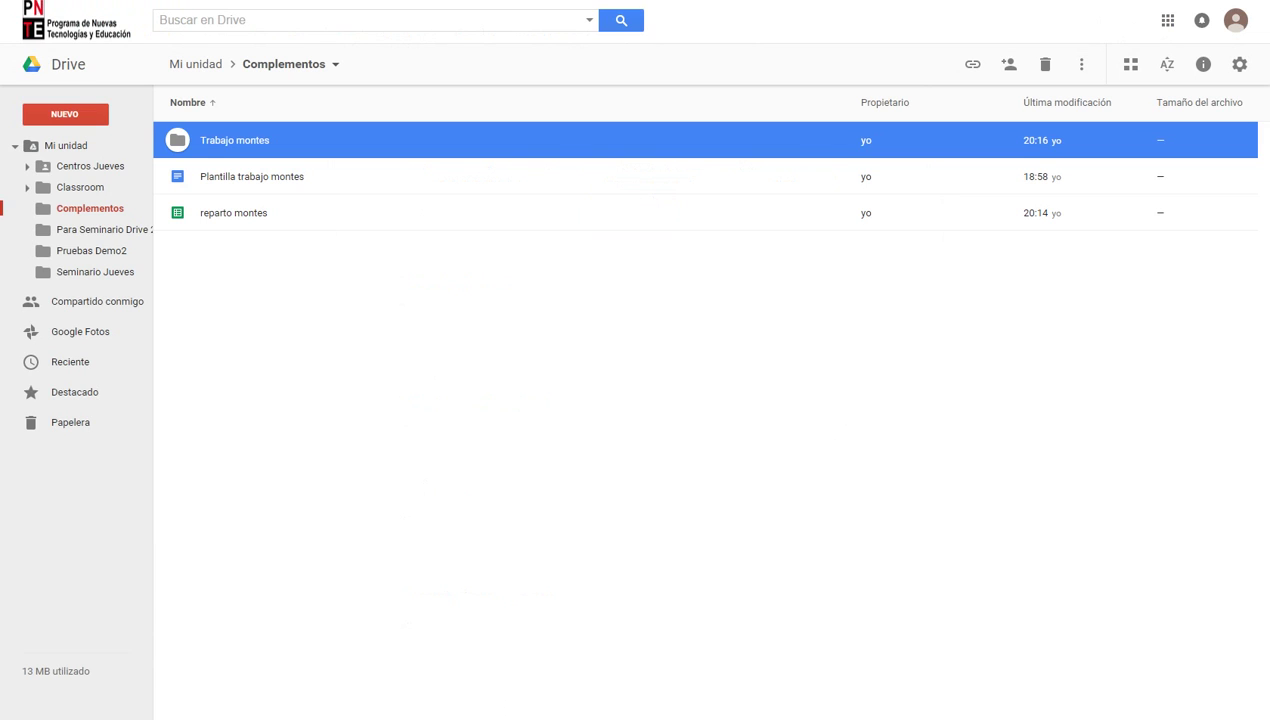
In Google Drive, open the "Trabajo montes" folder and open the fourth student's merged document
double_click(243, 148)
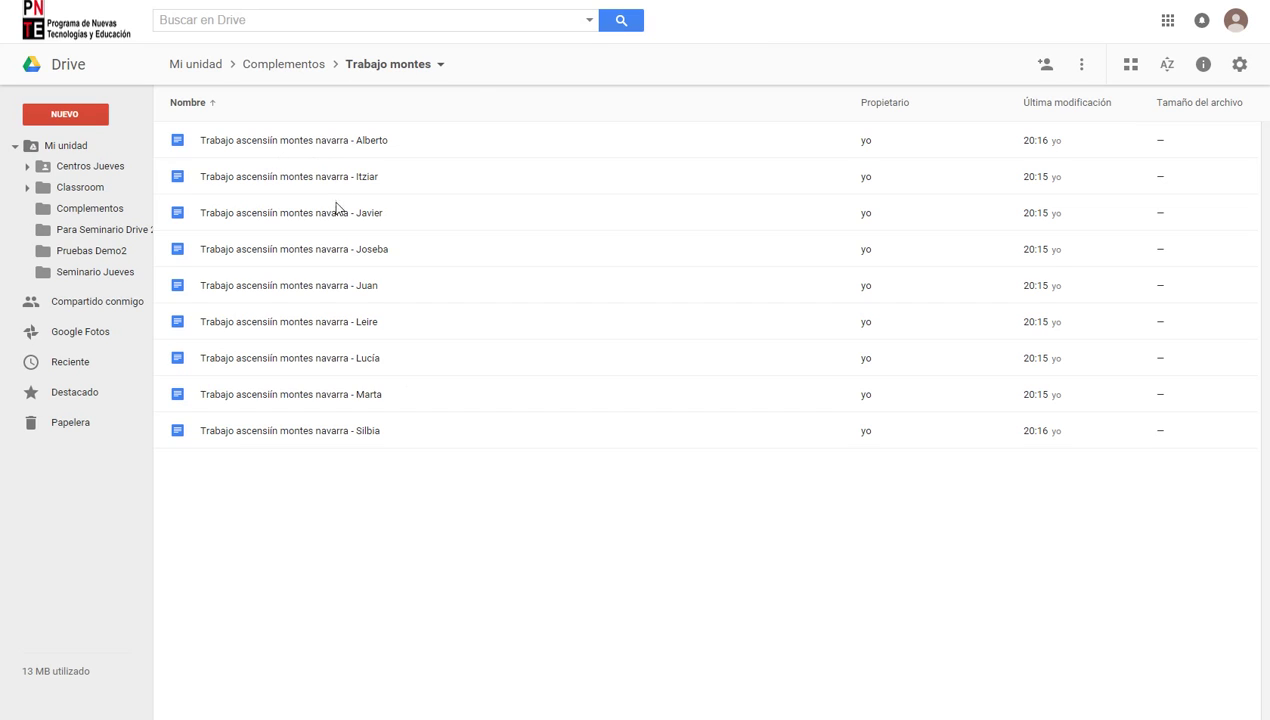
left_click(304, 259)
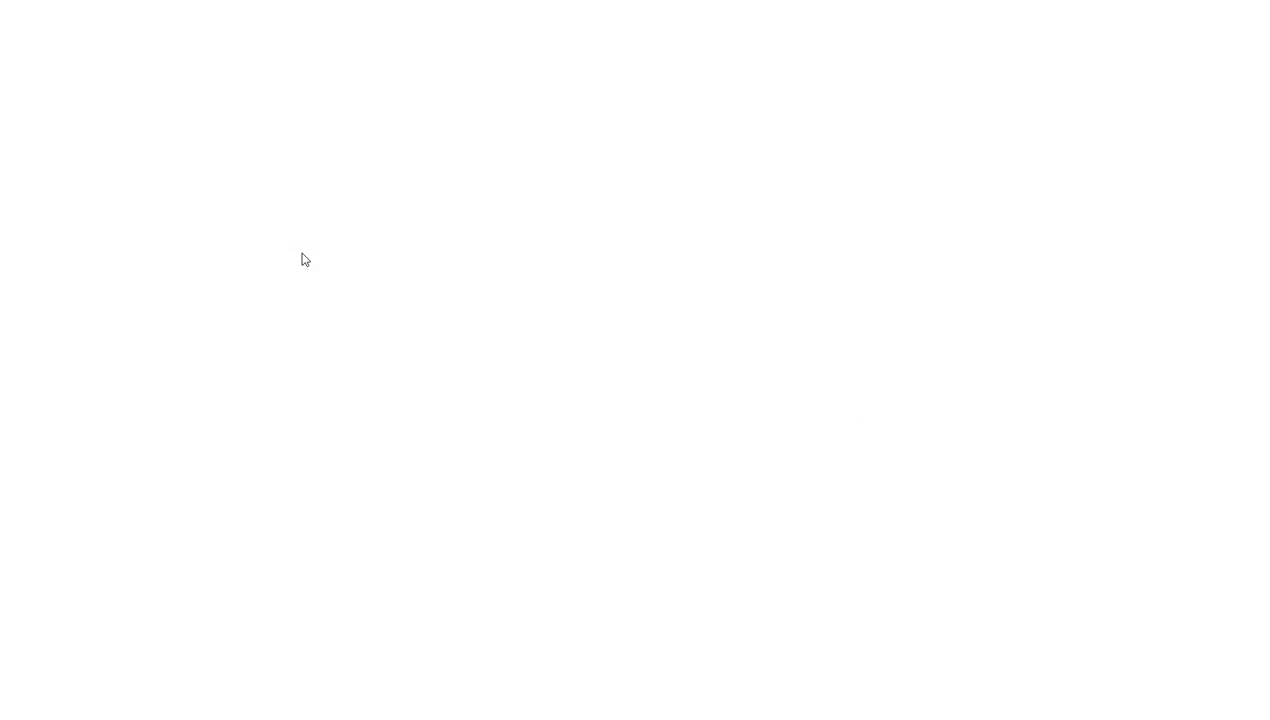